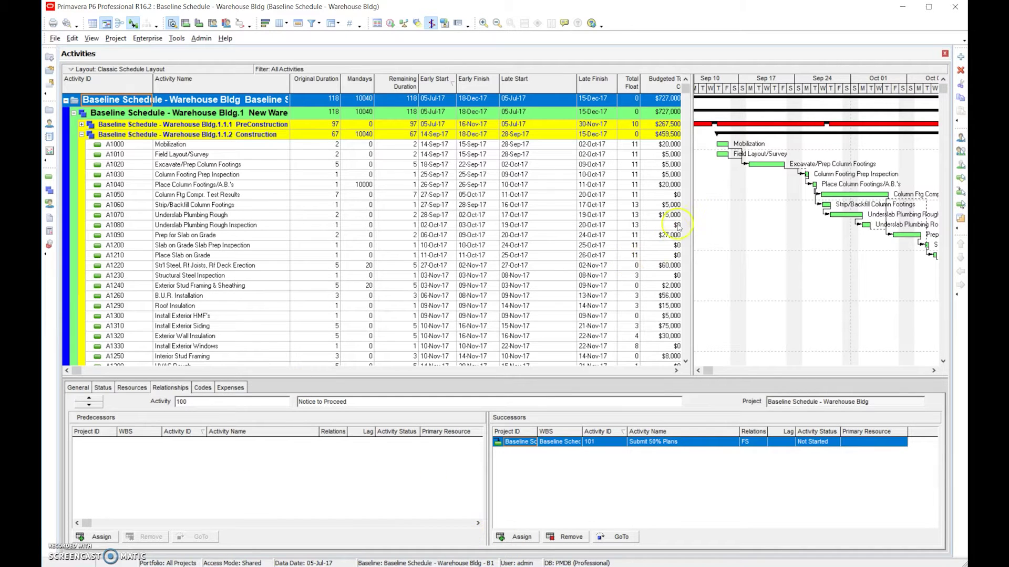
# Widen the activity table to show full Budgeted Total Cost values, and narrow the Late Start column
pyautogui.moveTo(691, 220); pyautogui.dragTo(802, 230)
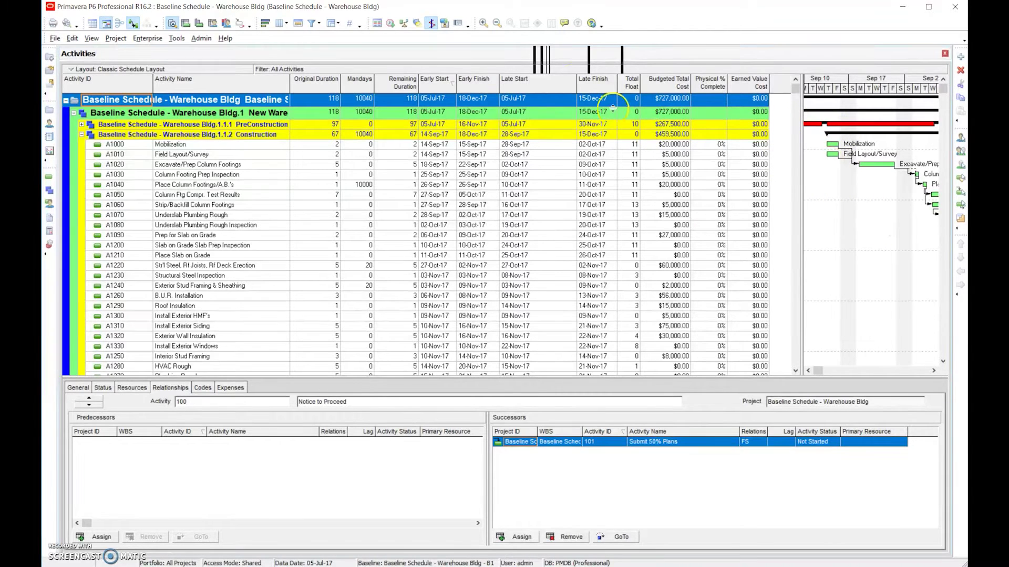
pyautogui.moveTo(577, 83); pyautogui.dragTo(539, 83)
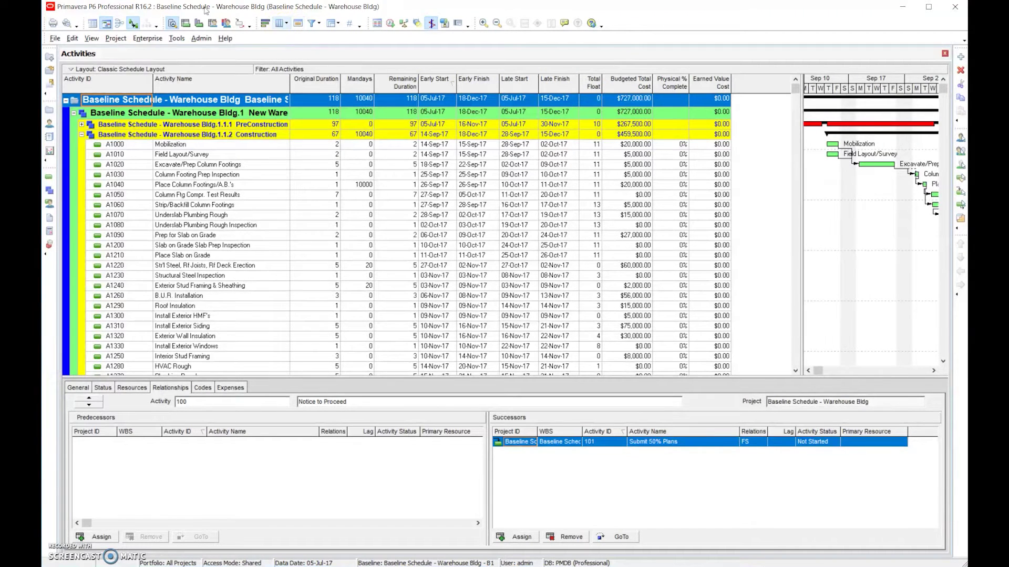
# Add the Actual Start column from the Dates group, positioned right after Late Finish
pyautogui.click(280, 23)
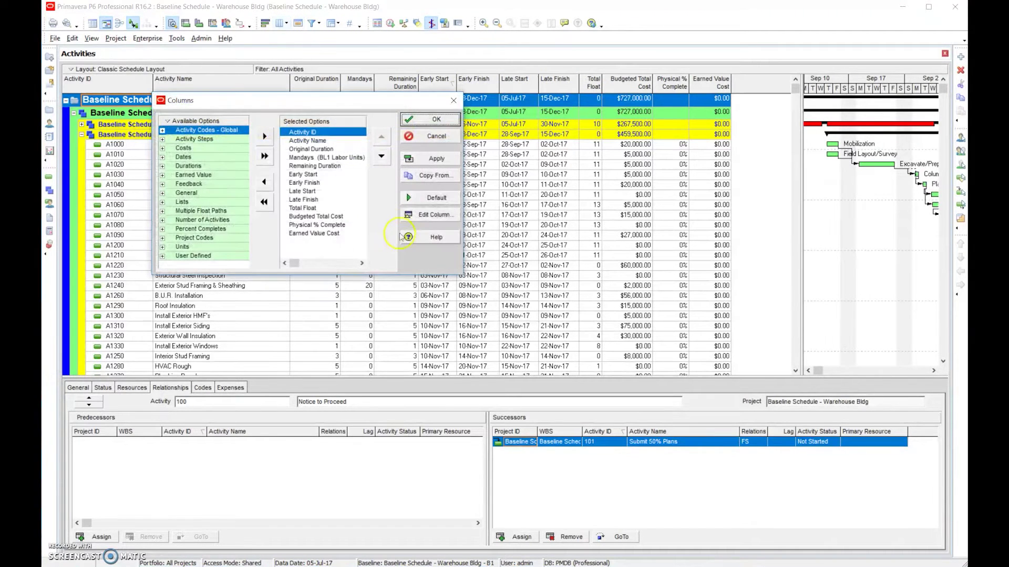
pyautogui.click(164, 157)
pyautogui.click(212, 148)
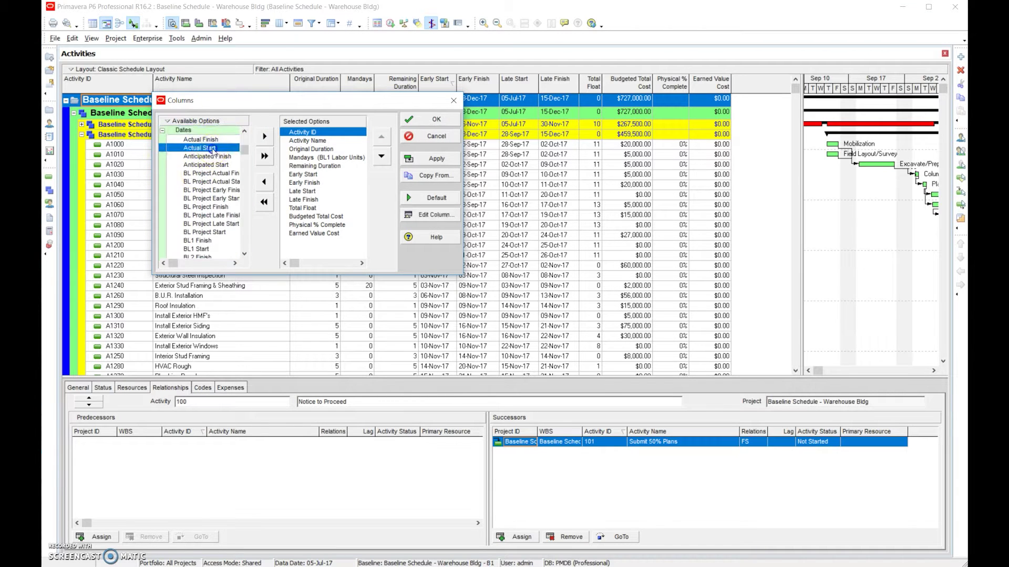
pyautogui.click(266, 138)
pyautogui.click(382, 157)
pyautogui.click(381, 157)
pyautogui.click(382, 159)
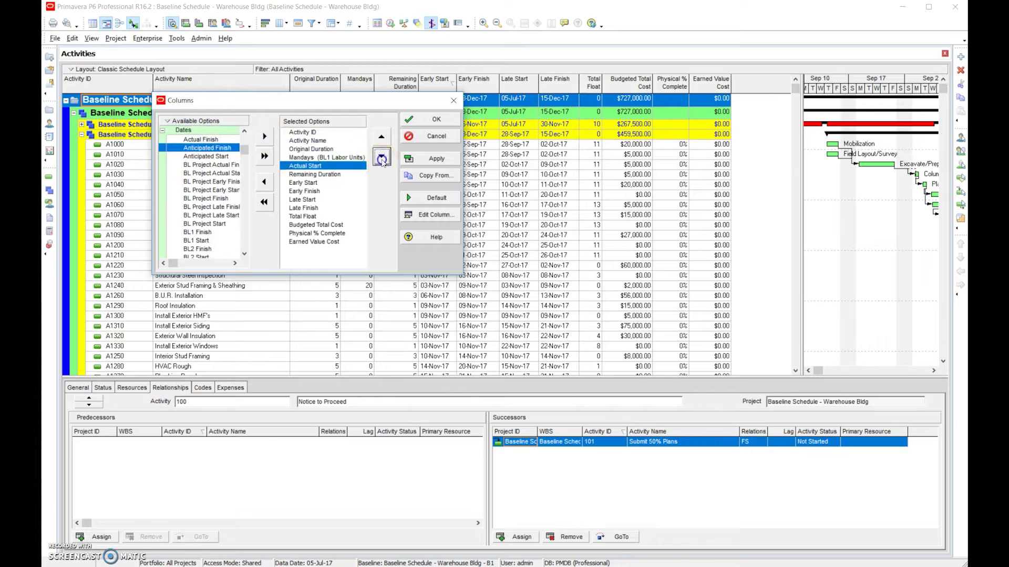
pyautogui.click(382, 159)
pyautogui.click(382, 159)
pyautogui.click(382, 159)
pyautogui.click(382, 160)
pyautogui.click(382, 160)
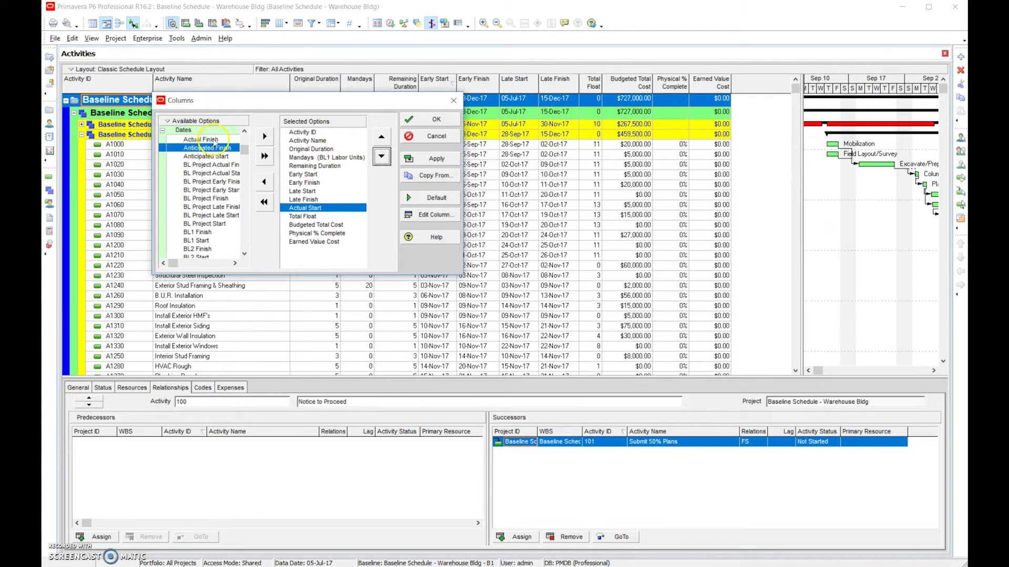
# Add Actual Finish right after Actual Start and apply the new column set
pyautogui.click(214, 139)
pyautogui.click(265, 137)
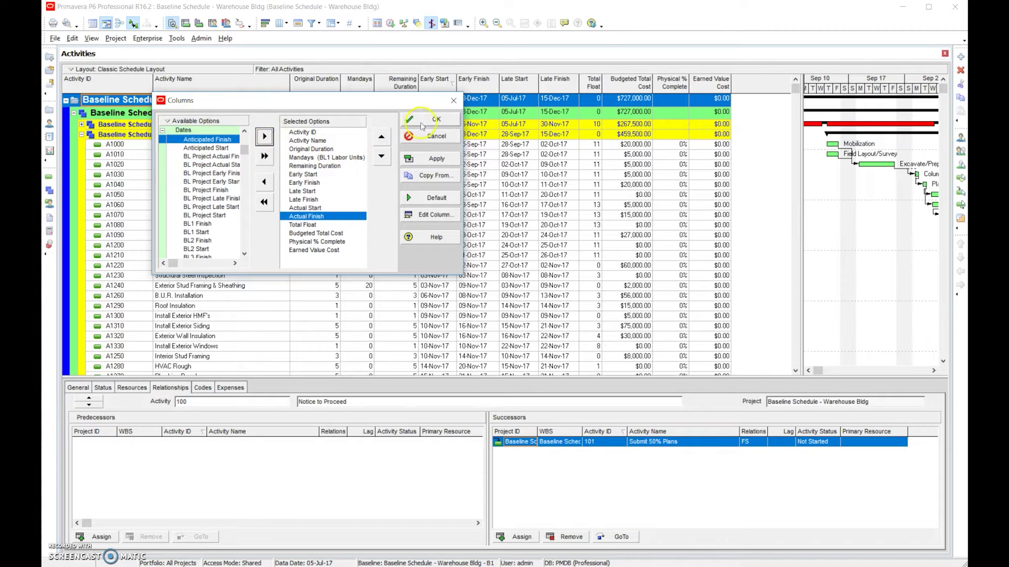
pyautogui.click(423, 123)
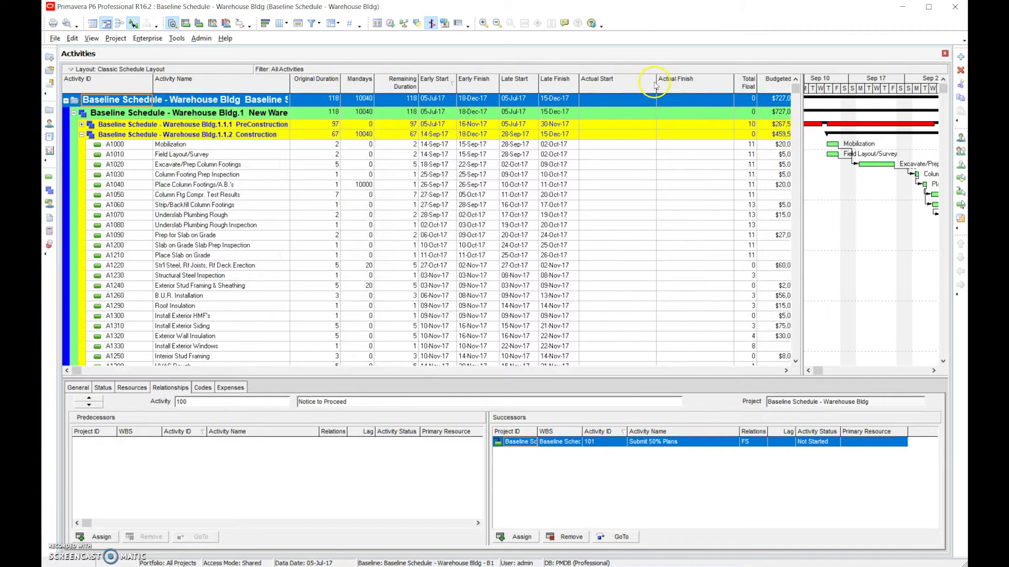
# Narrow Actual Start and Actual Finish, sort by Early Start, and widen the table to reveal Earned Value Cost
pyautogui.click(625, 99)
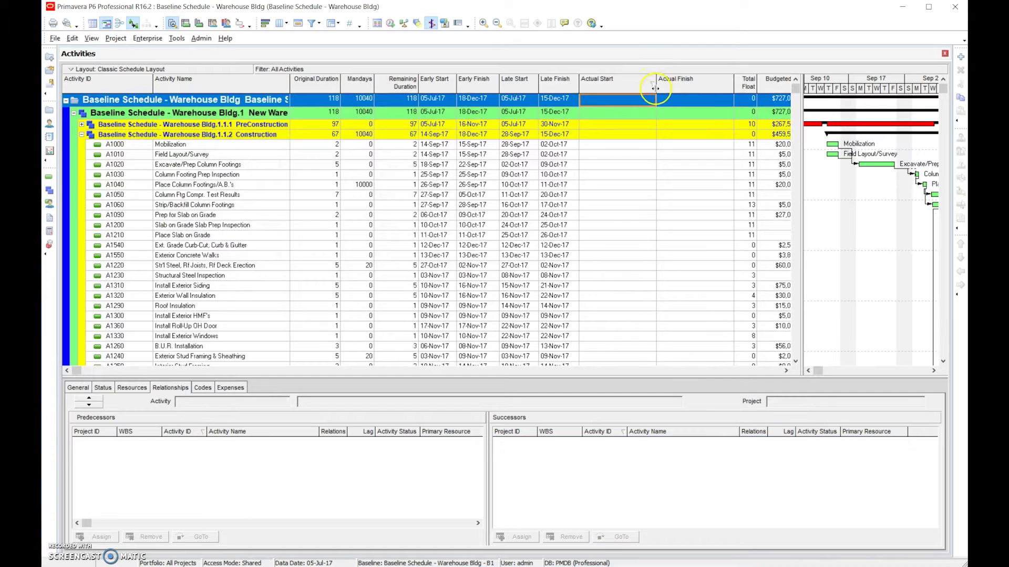
pyautogui.moveTo(655, 83); pyautogui.dragTo(620, 90)
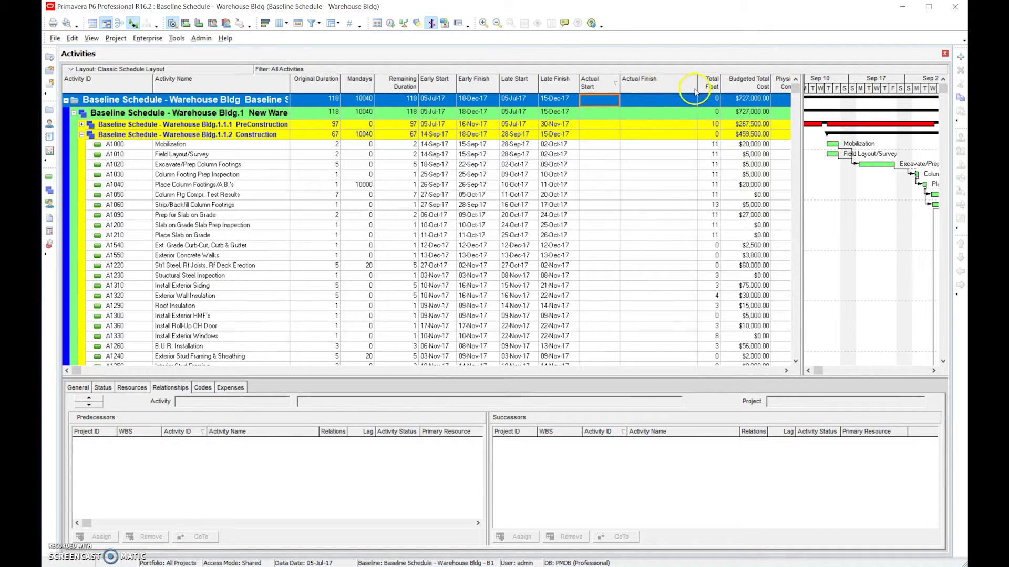
pyautogui.moveTo(696, 88); pyautogui.dragTo(662, 87)
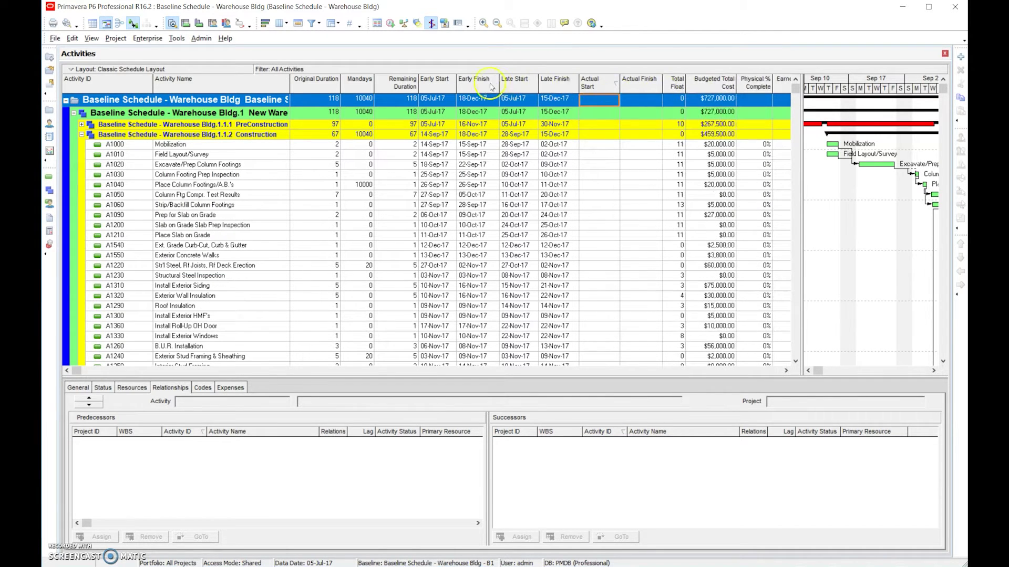
pyautogui.click(450, 86)
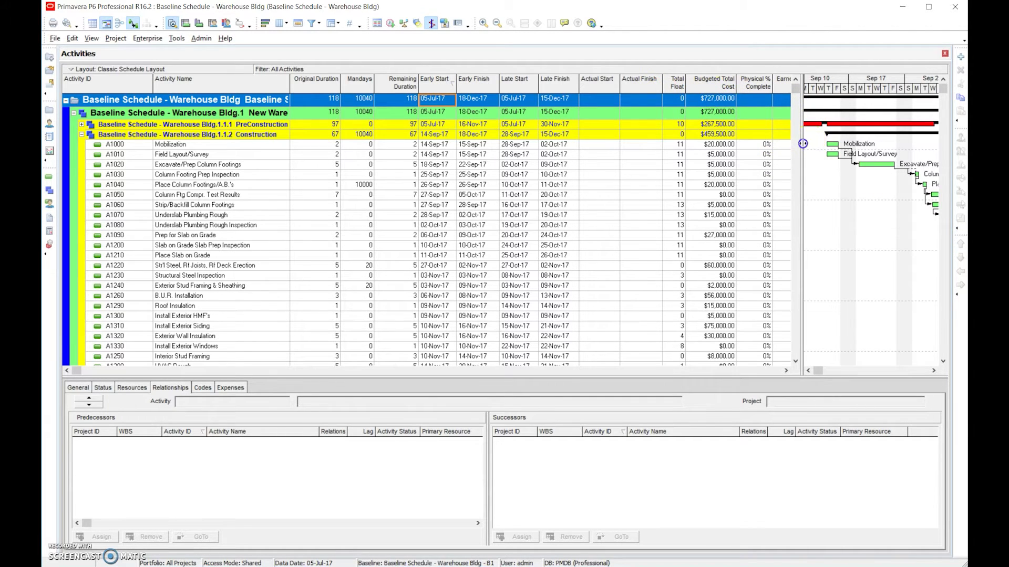
pyautogui.moveTo(803, 143); pyautogui.dragTo(855, 153)
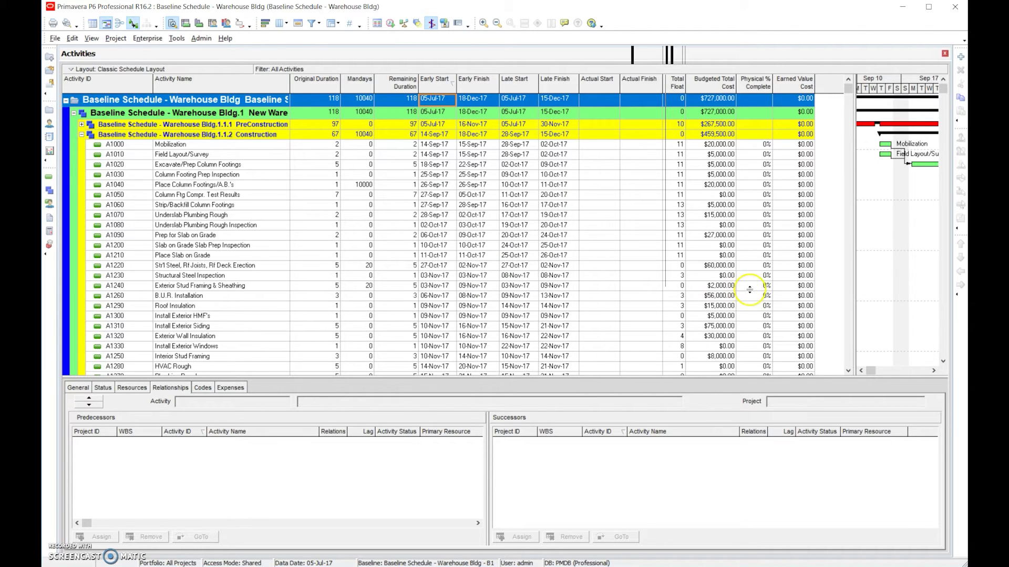
# Let the Gantt chart fill the view beside ID, name and duration, with relationship lines hidden
pyautogui.moveTo(855, 256); pyautogui.dragTo(350, 266)
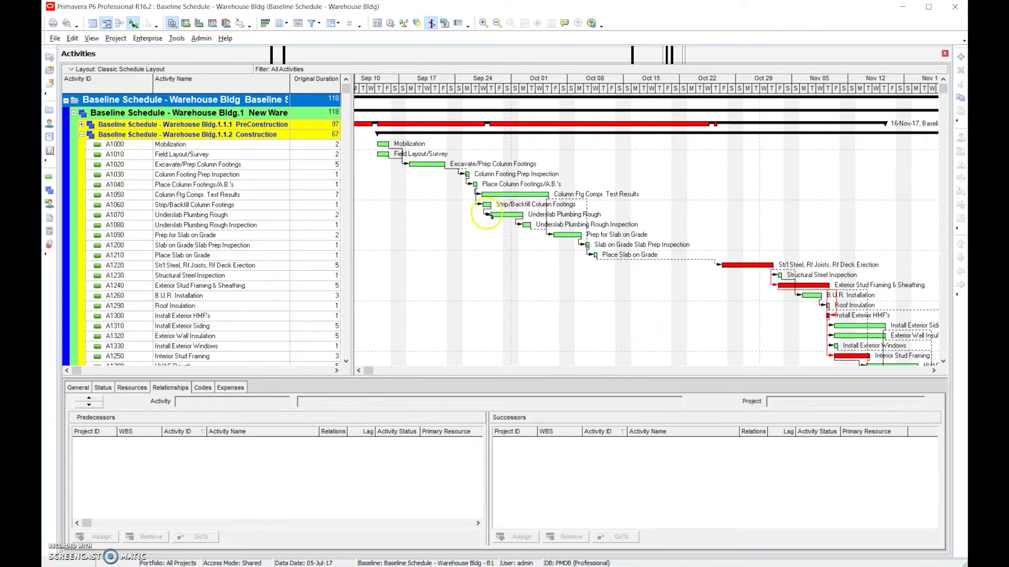
pyautogui.click(133, 24)
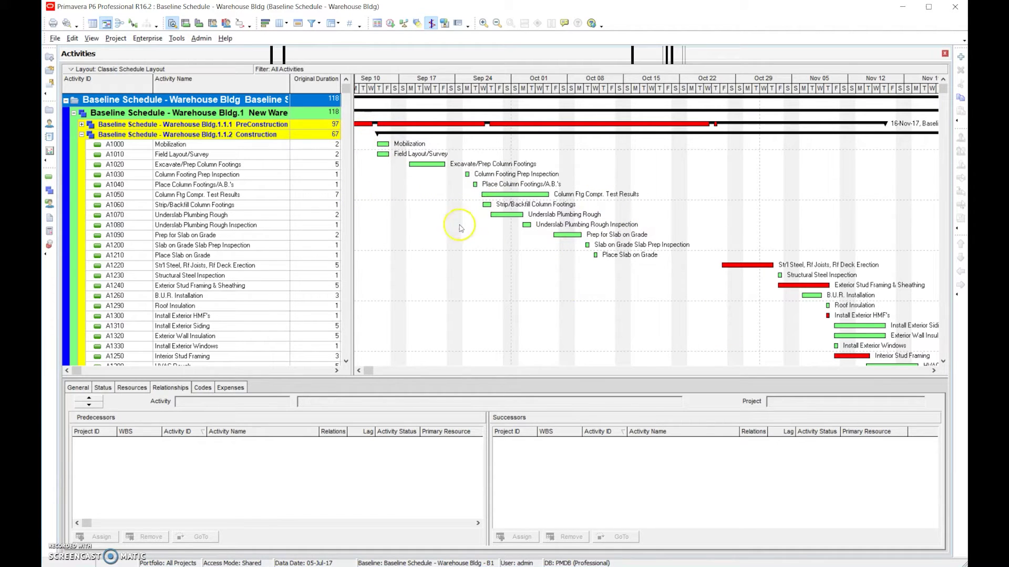
pyautogui.click(132, 23)
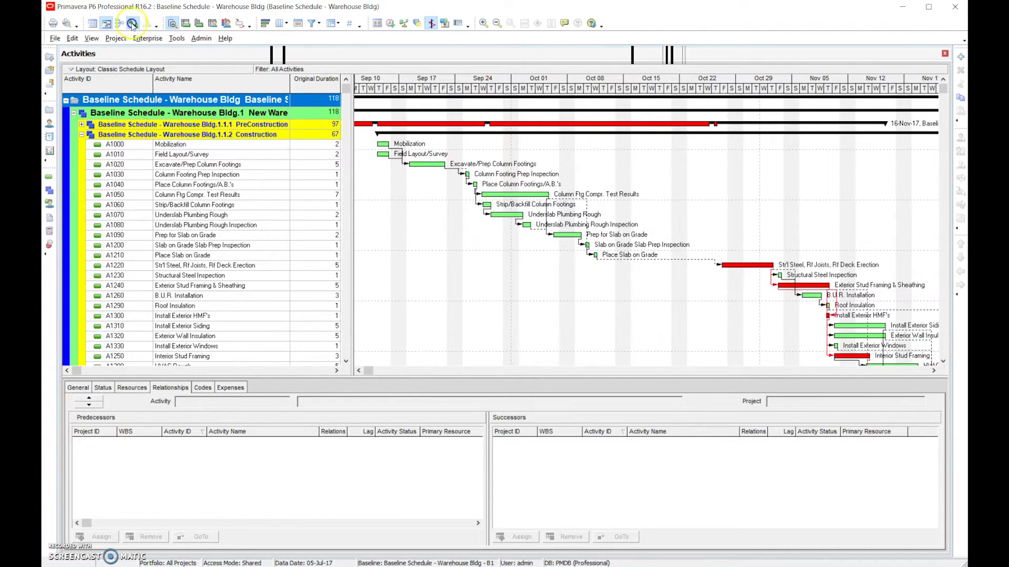
pyautogui.click(133, 23)
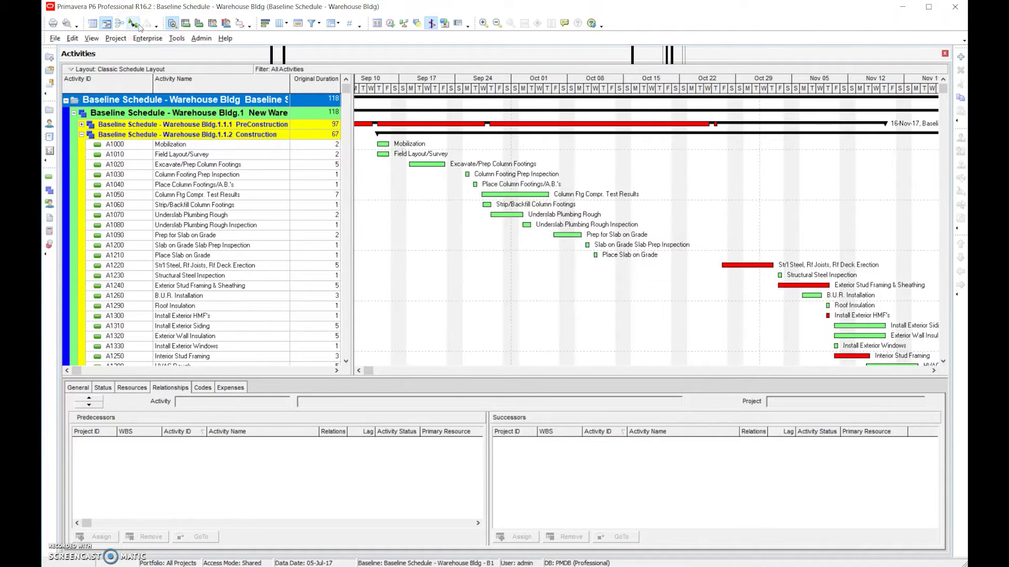
pyautogui.click(138, 25)
pyautogui.click(138, 24)
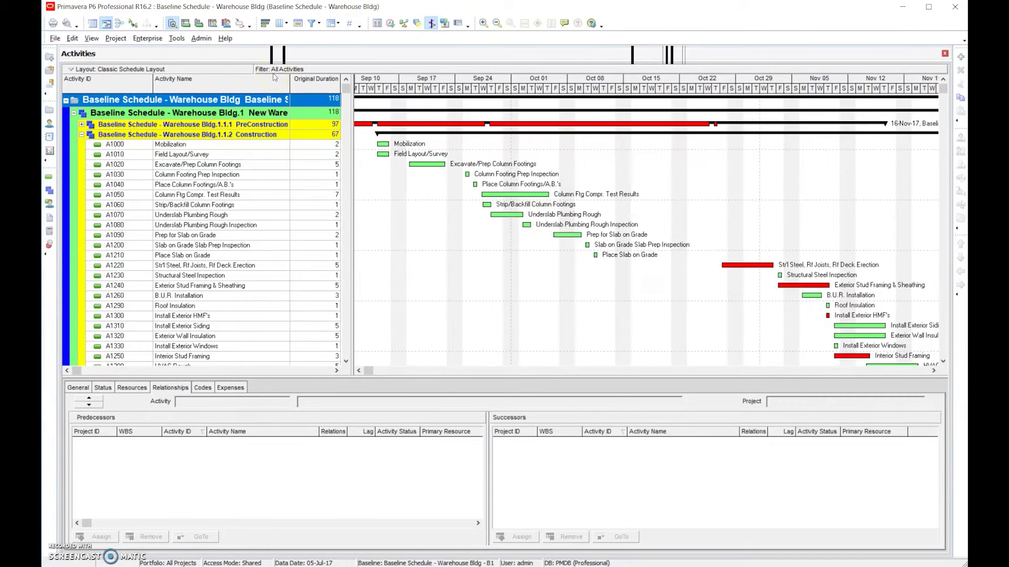
pyautogui.rightClick(429, 229)
pyautogui.click(466, 256)
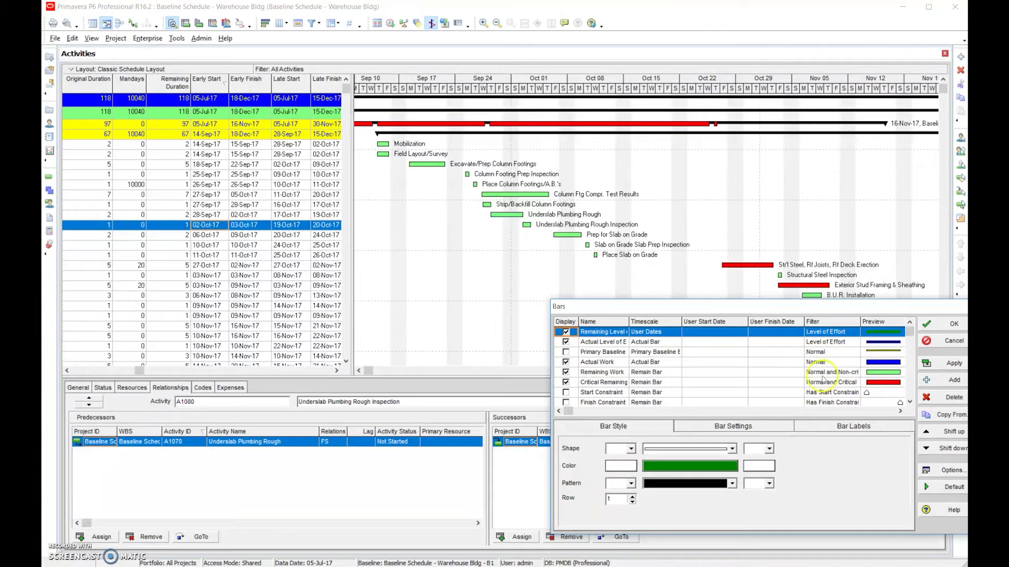
pyautogui.click(714, 372)
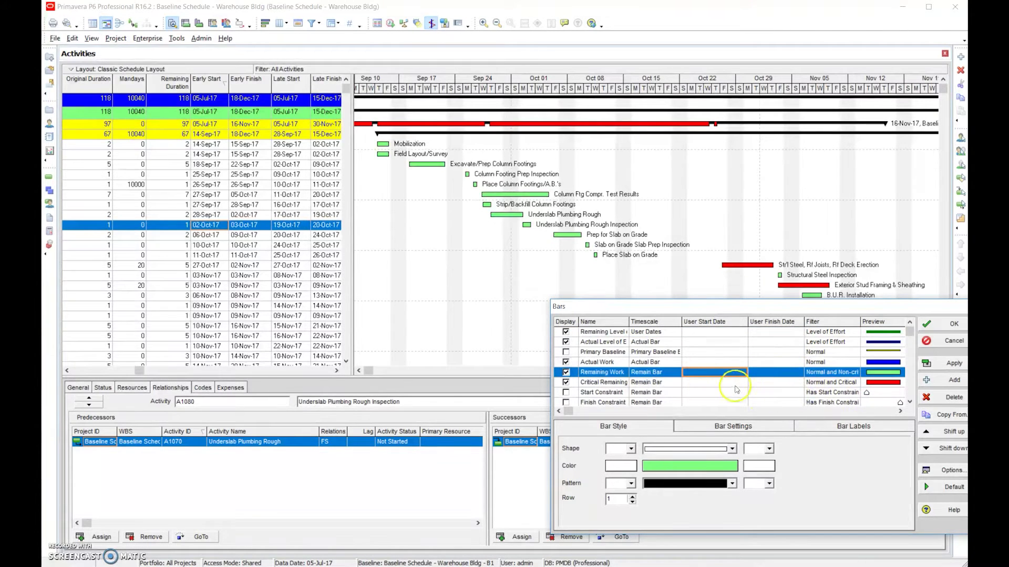
pyautogui.click(715, 382)
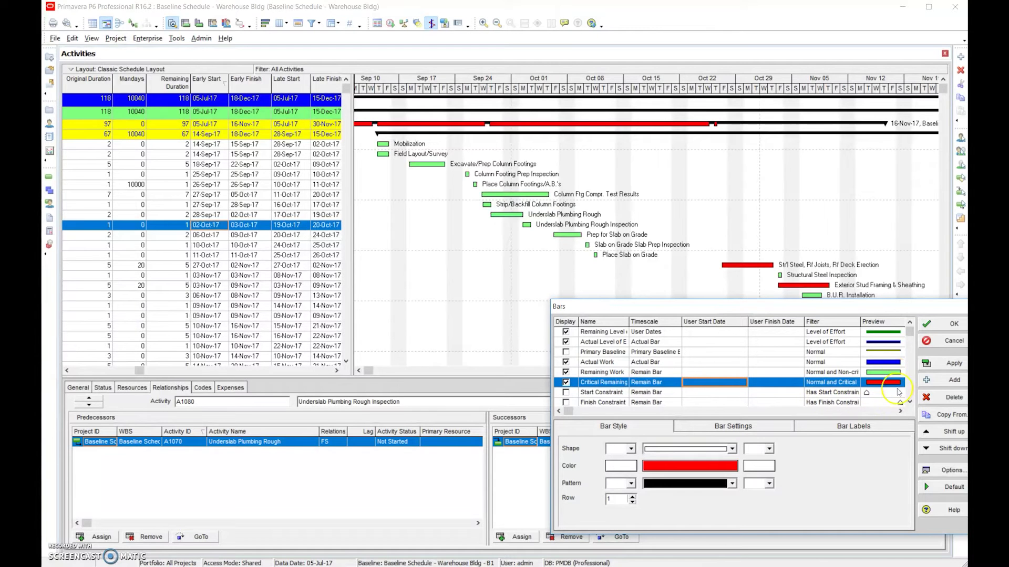
pyautogui.scroll(-5, 910, 404)
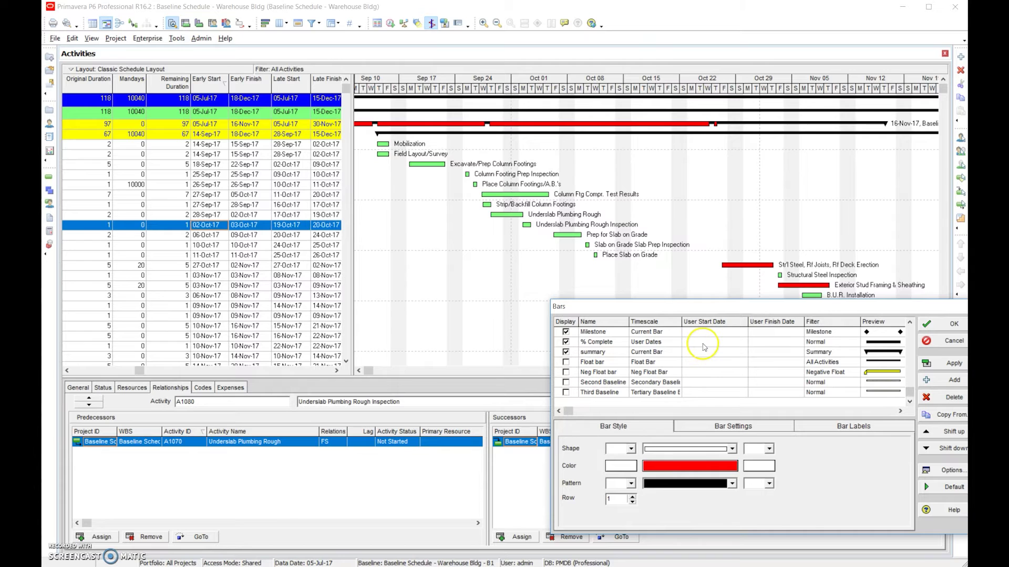
pyautogui.click(704, 344)
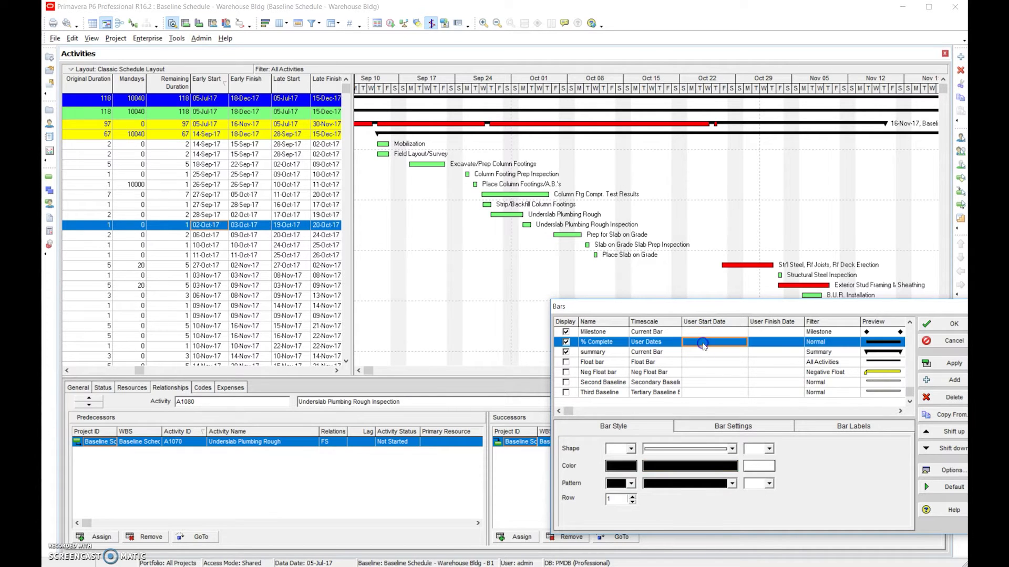
pyautogui.click(910, 324)
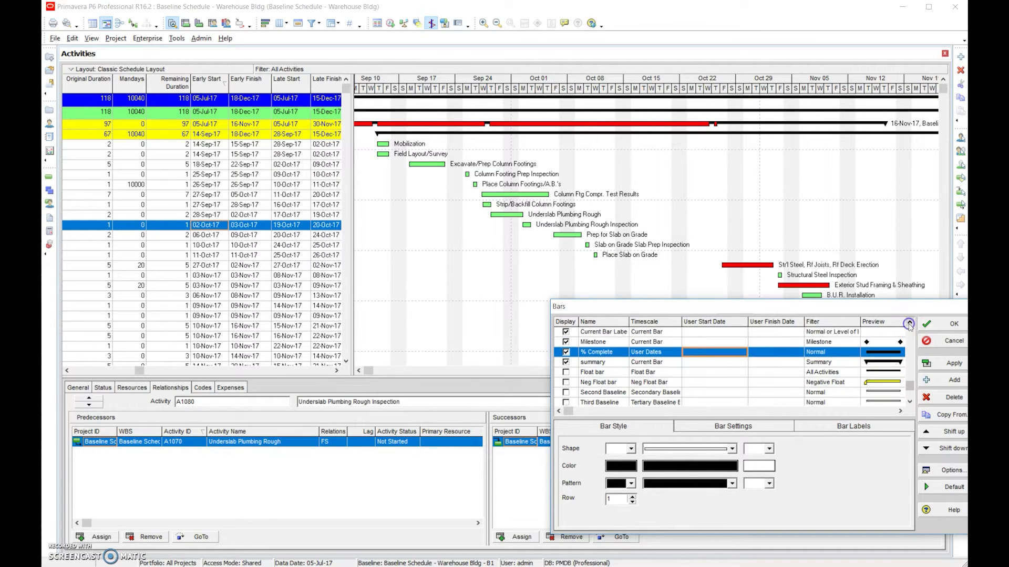
pyautogui.click(910, 324)
pyautogui.click(909, 324)
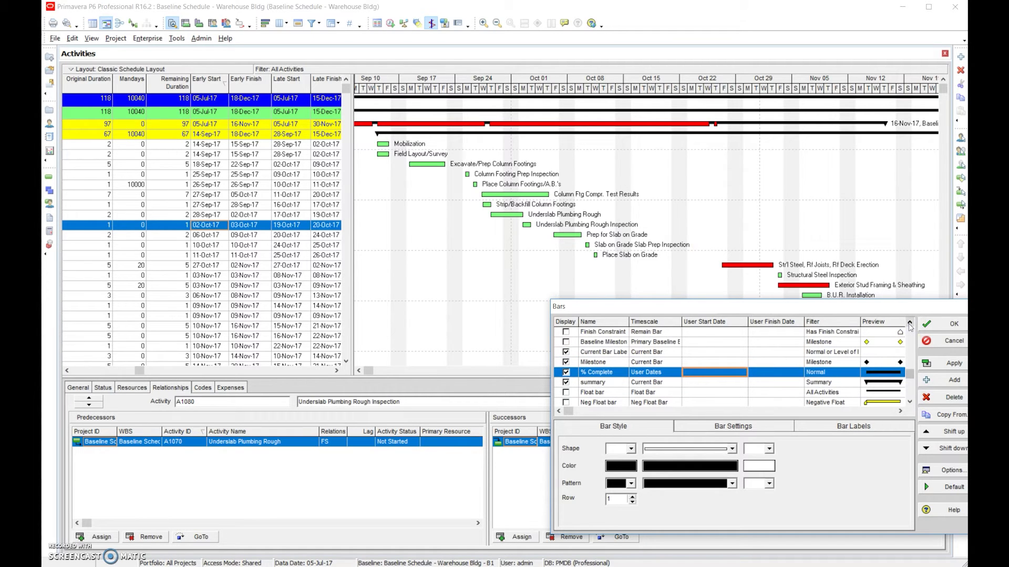
pyautogui.click(909, 325)
pyautogui.click(909, 324)
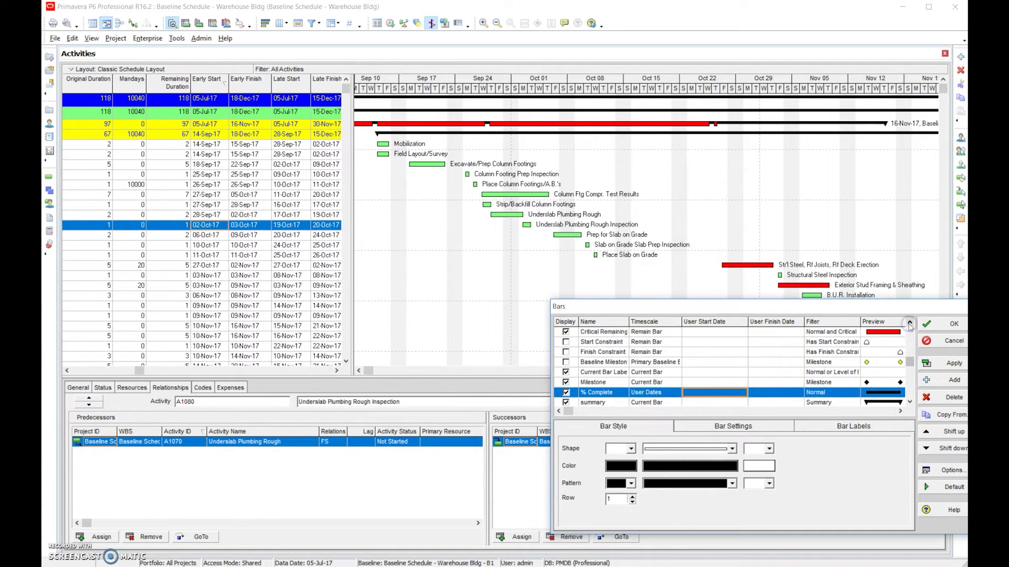
pyautogui.click(910, 324)
pyautogui.click(909, 324)
pyautogui.click(909, 324)
pyautogui.click(910, 324)
pyautogui.click(910, 325)
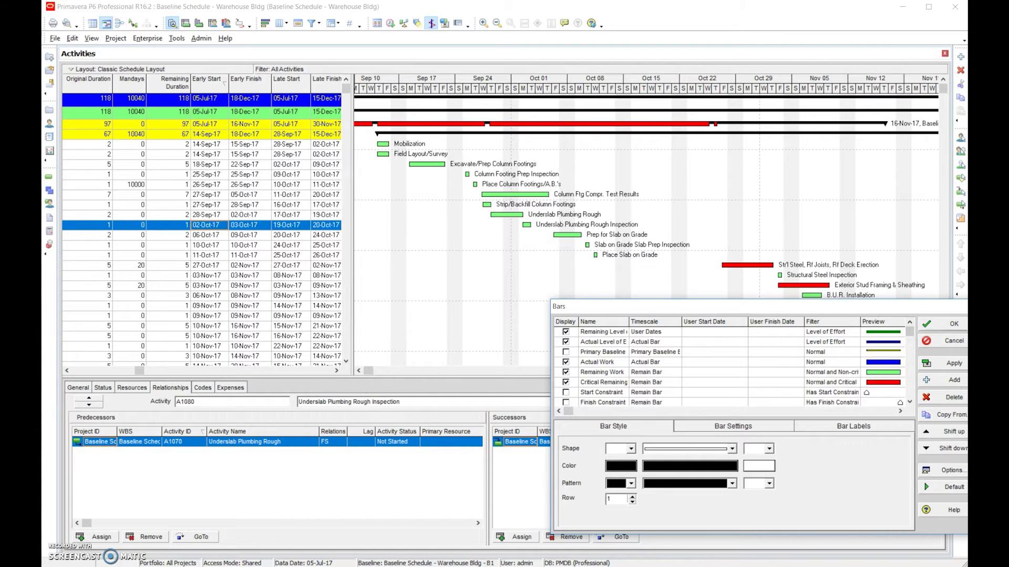
pyautogui.click(953, 324)
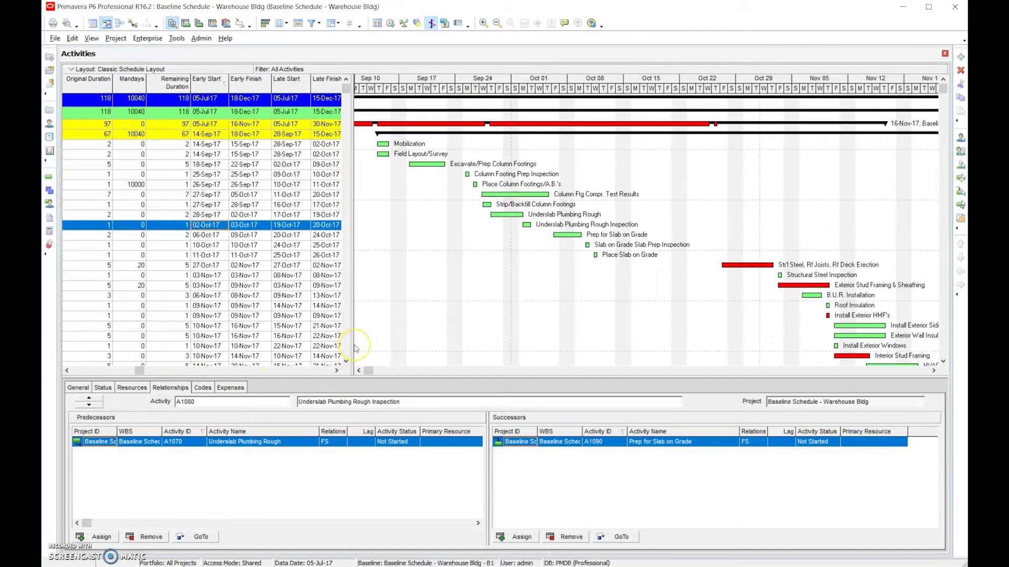
# Widen the table again, sort activities earliest Early Start first, and scroll back to the top-left
pyautogui.moveTo(353, 346); pyautogui.dragTo(804, 337)
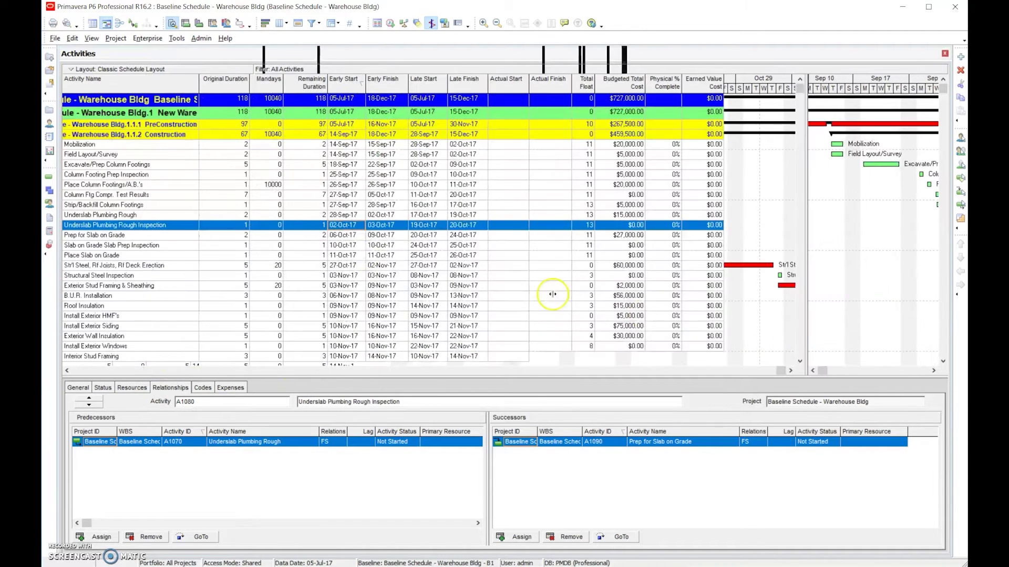
pyautogui.click(362, 87)
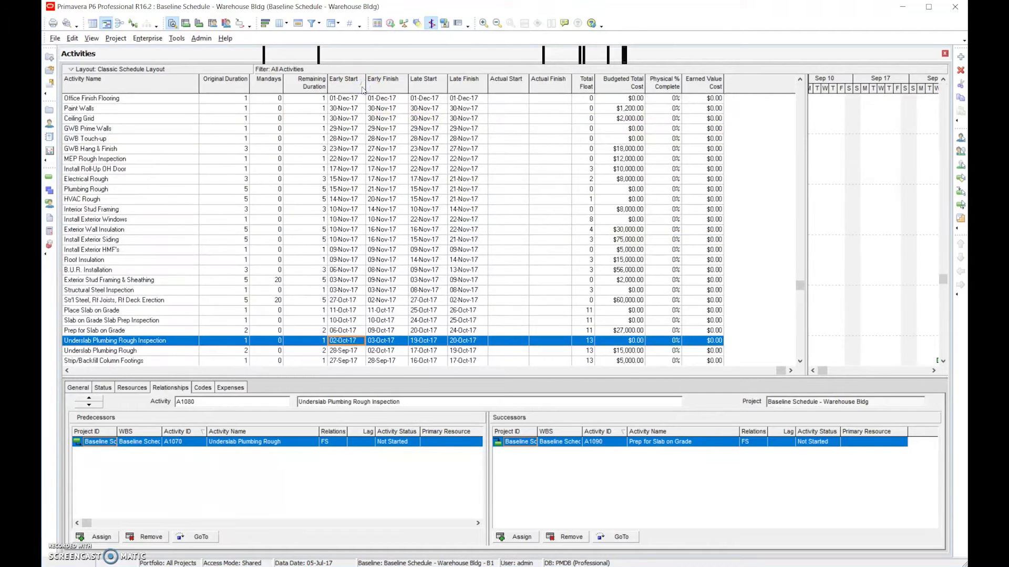
pyautogui.click(362, 89)
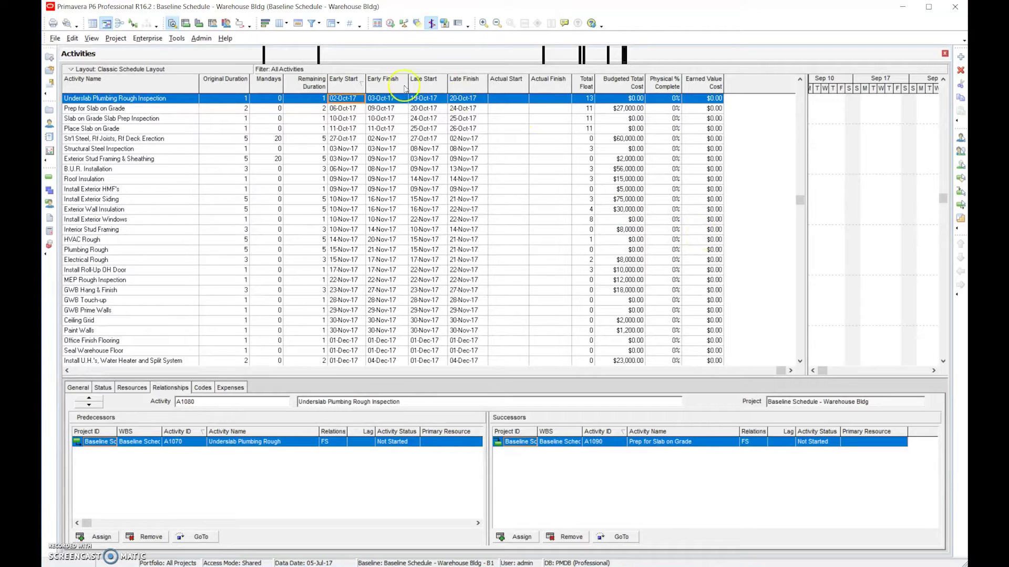
pyautogui.click(781, 370)
pyautogui.moveTo(781, 370); pyautogui.dragTo(79, 371)
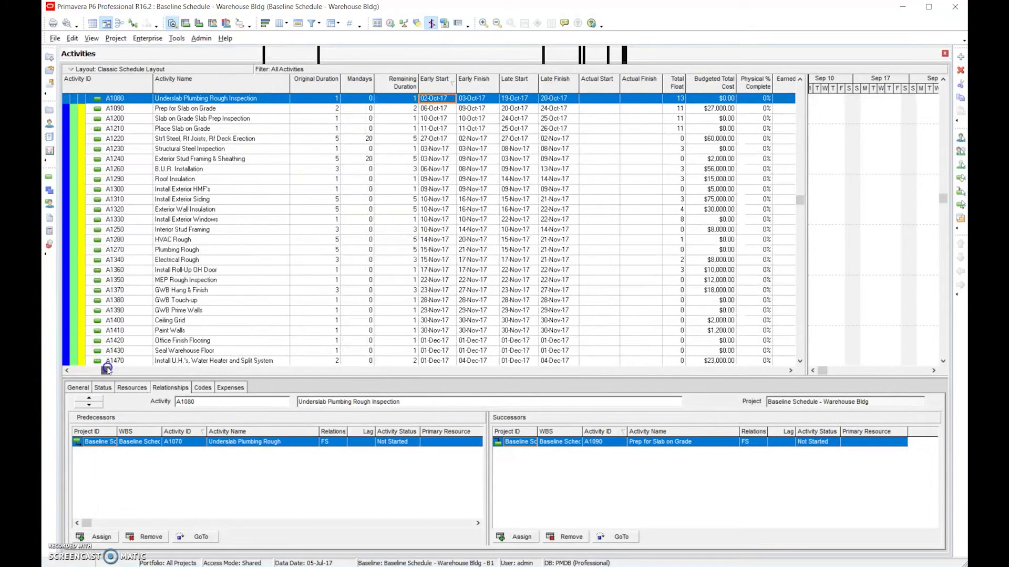
pyautogui.moveTo(800, 207); pyautogui.dragTo(799, 89)
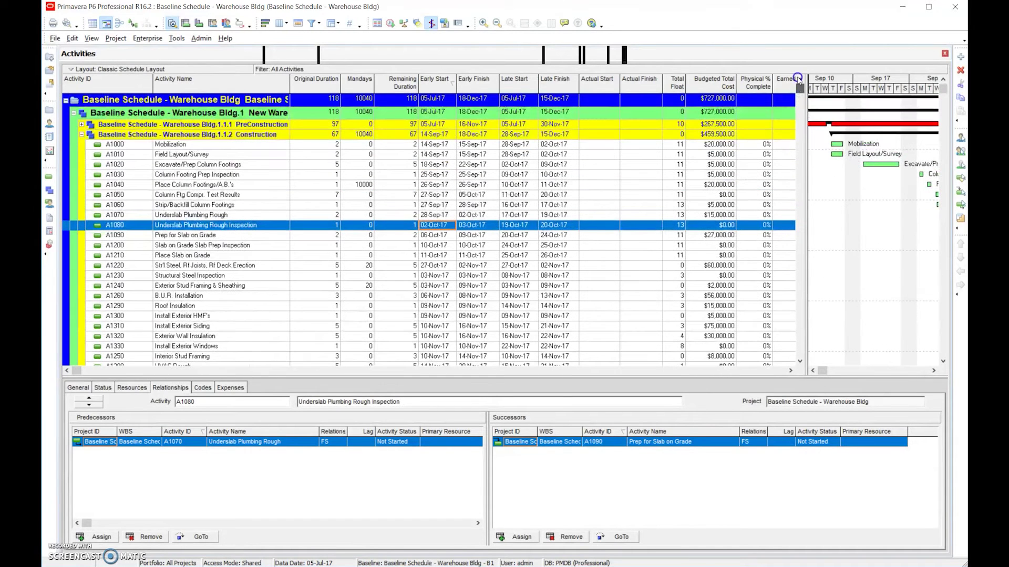
# Expand the PreConstruction and Design bands to list activities 101–104 and the Division 1 submittals
pyautogui.click(82, 125)
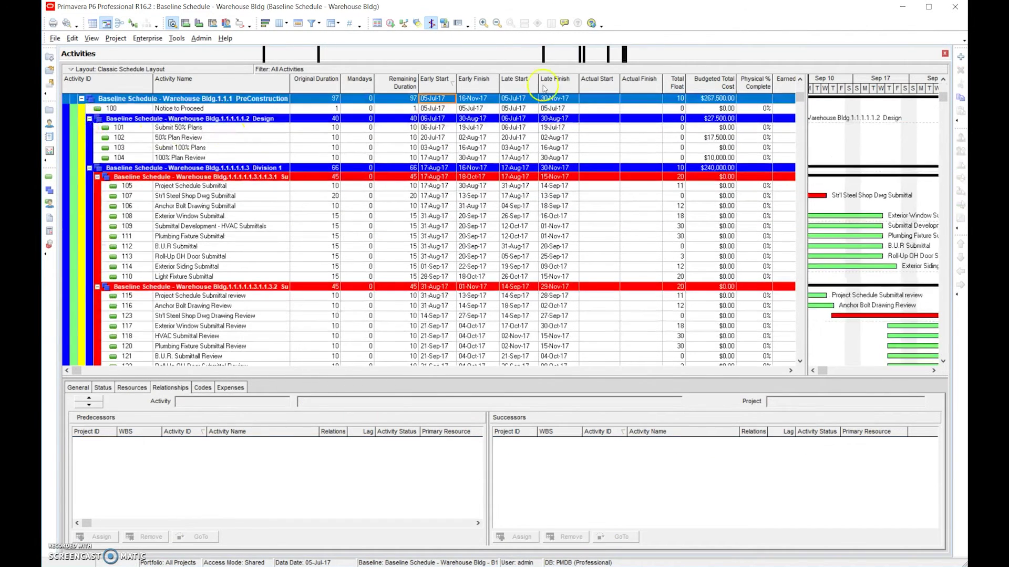
pyautogui.moveTo(803, 102); pyautogui.dragTo(800, 84)
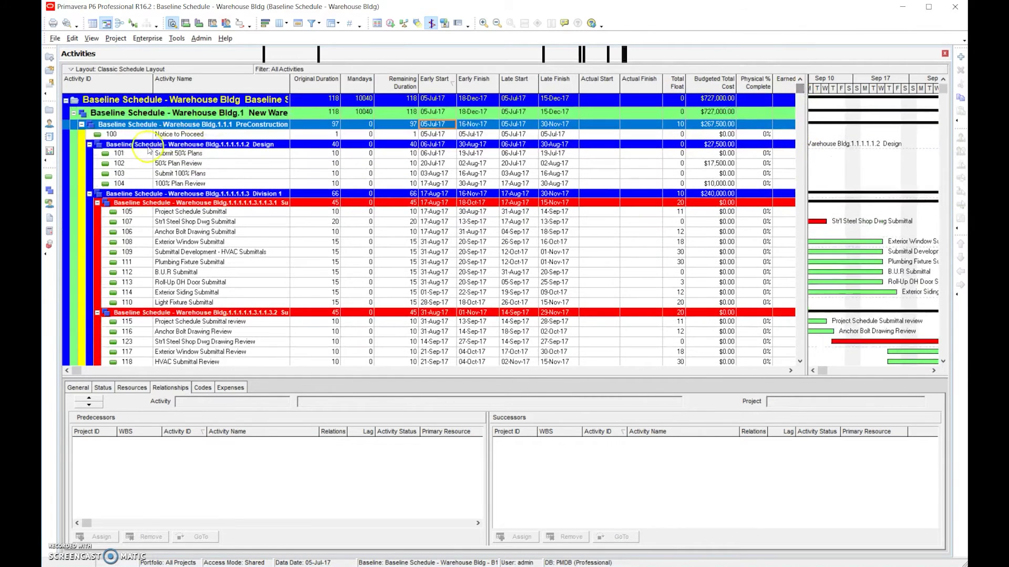
pyautogui.click(90, 147)
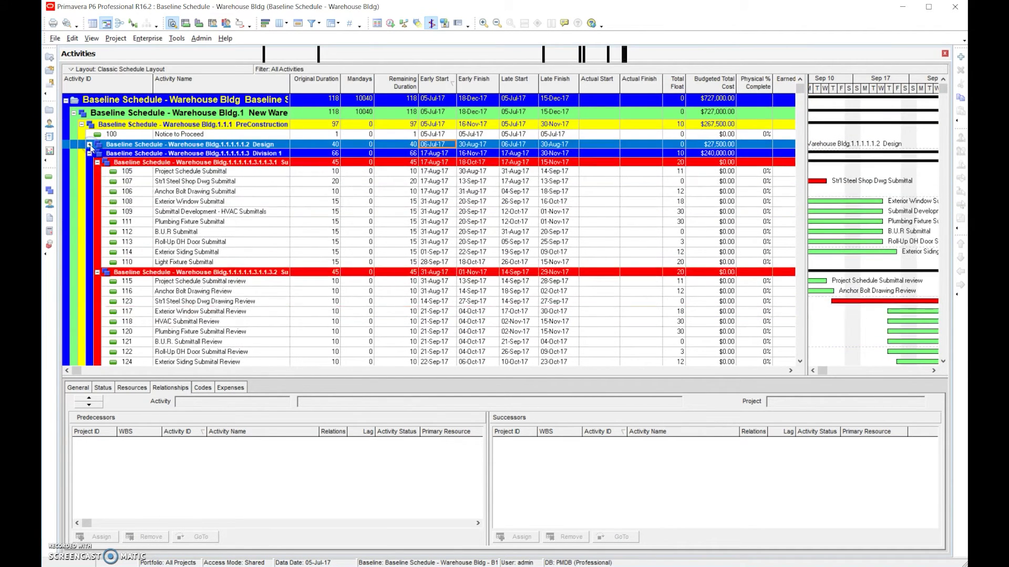
pyautogui.click(90, 146)
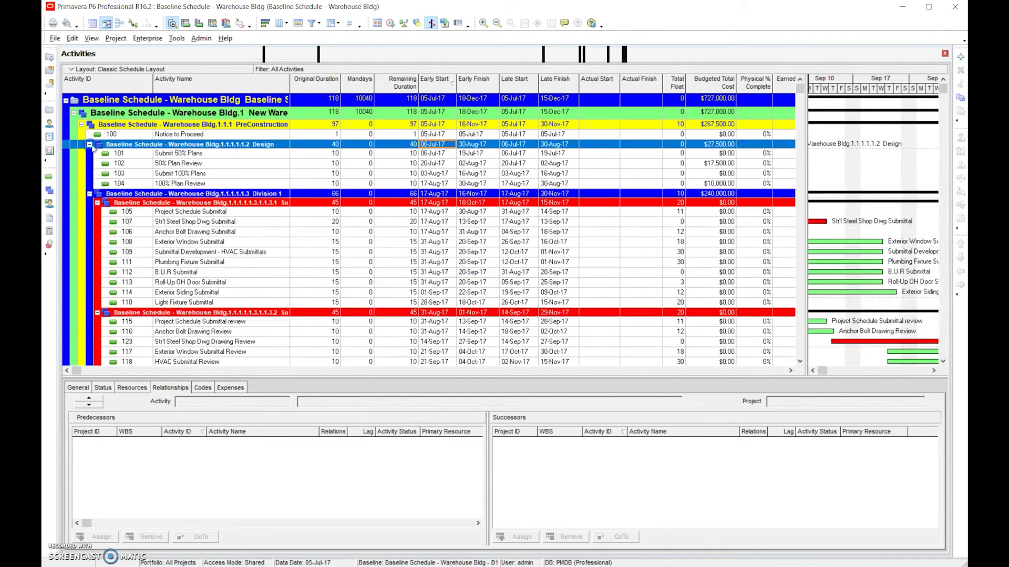
# Open the Schedule (F9) options and turn on Log to file, browsing the location without changing it
pyautogui.click(390, 24)
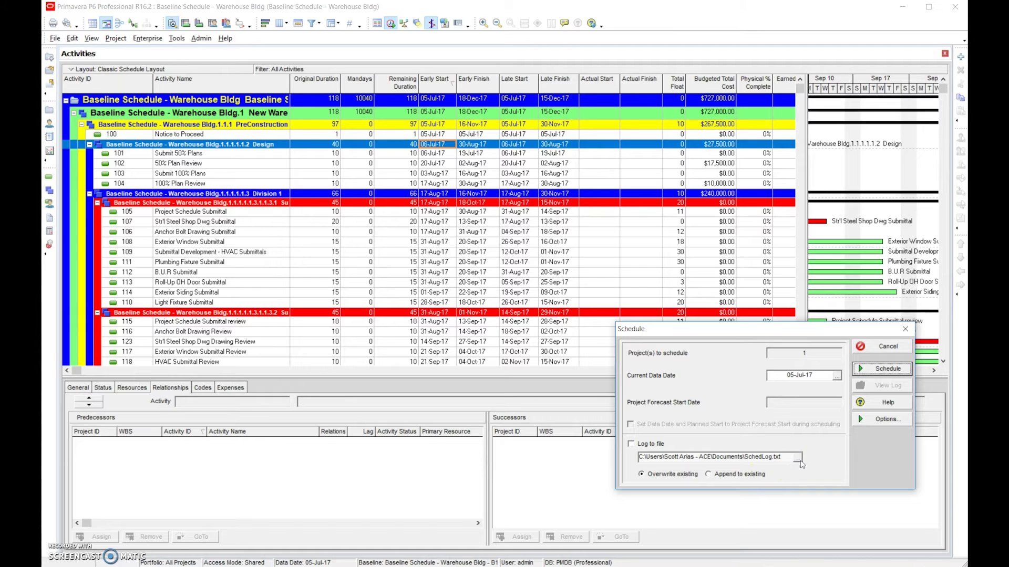
pyautogui.click(632, 445)
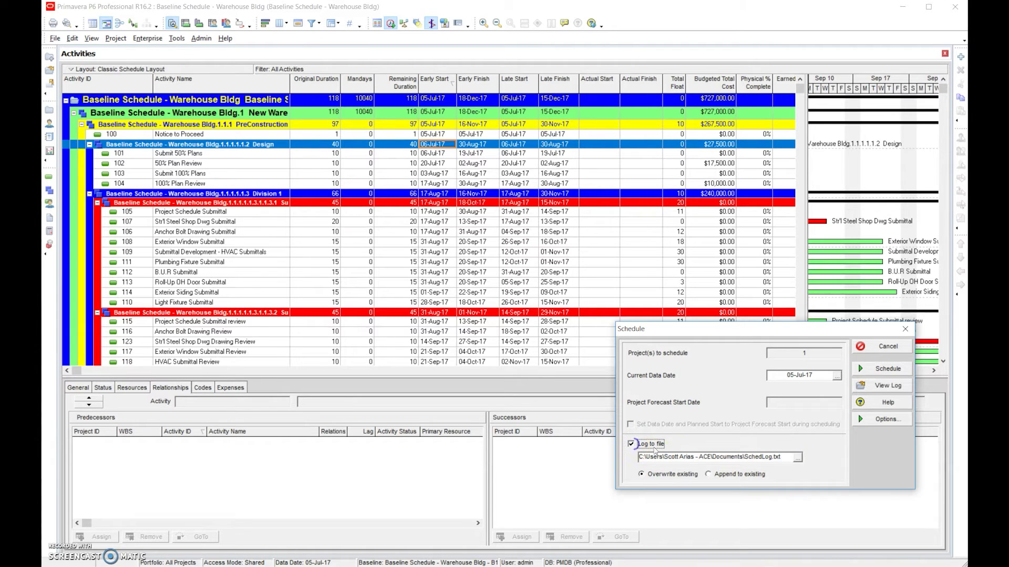
pyautogui.click(798, 459)
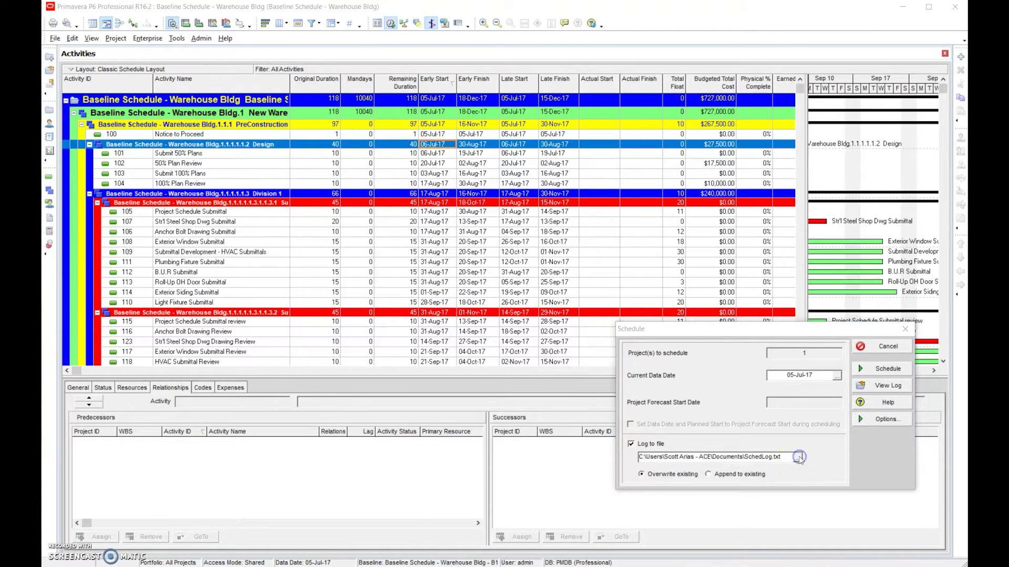
pyautogui.click(637, 255)
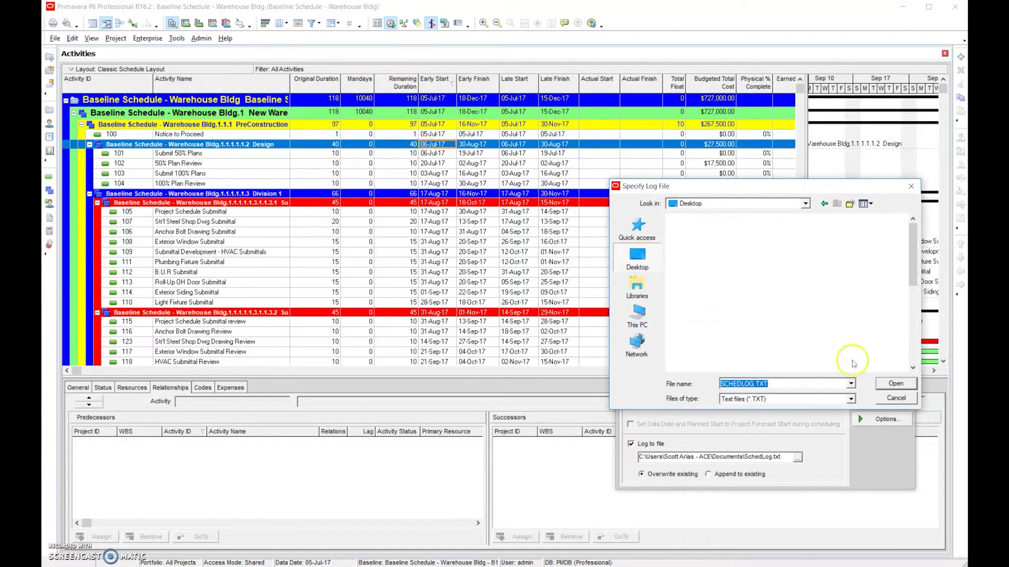
pyautogui.click(897, 384)
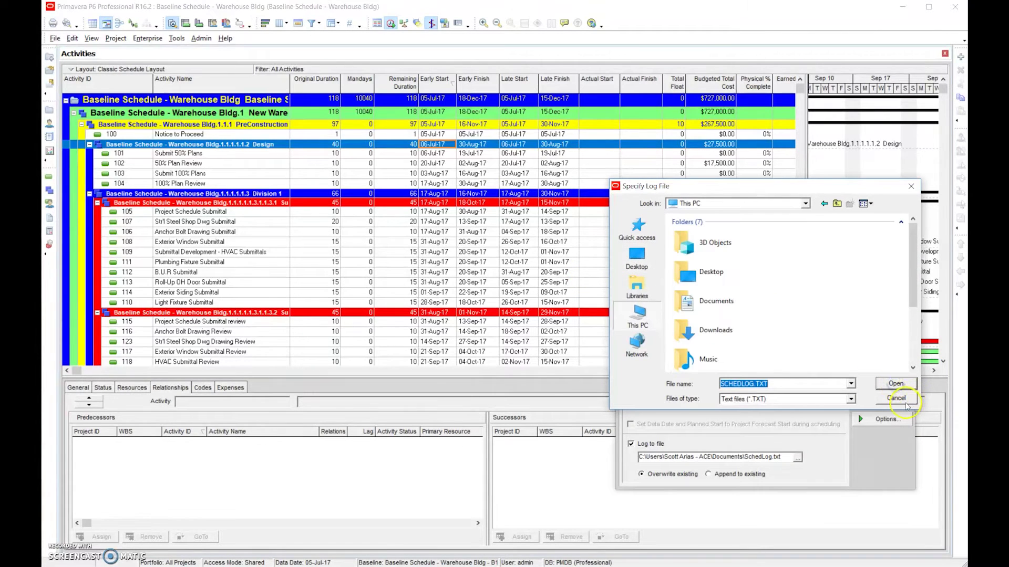
pyautogui.click(637, 256)
pyautogui.click(882, 400)
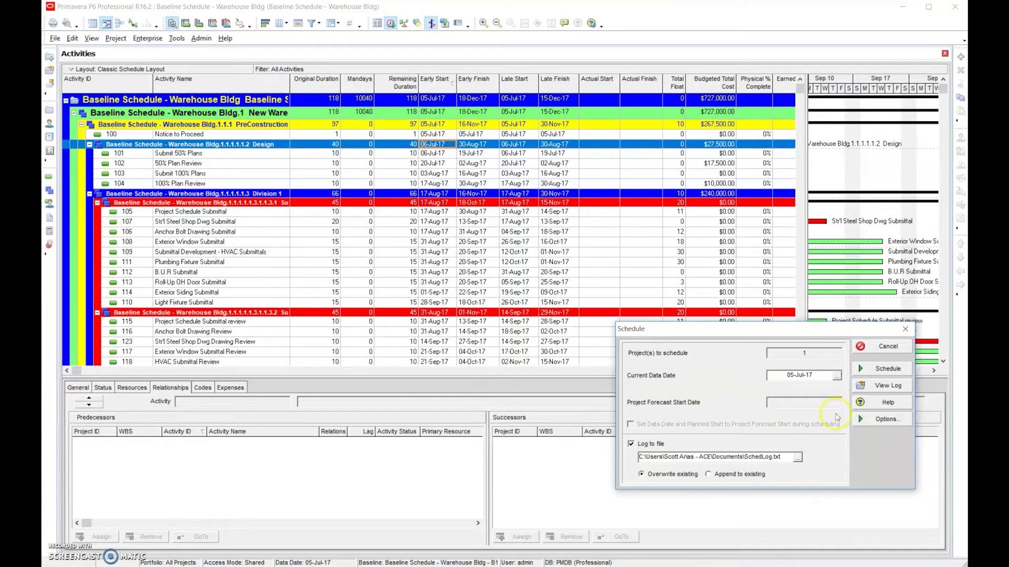
# Keep the SchedLog.txt path in Documents and schedule the Warehouse Bldg project
pyautogui.click(798, 458)
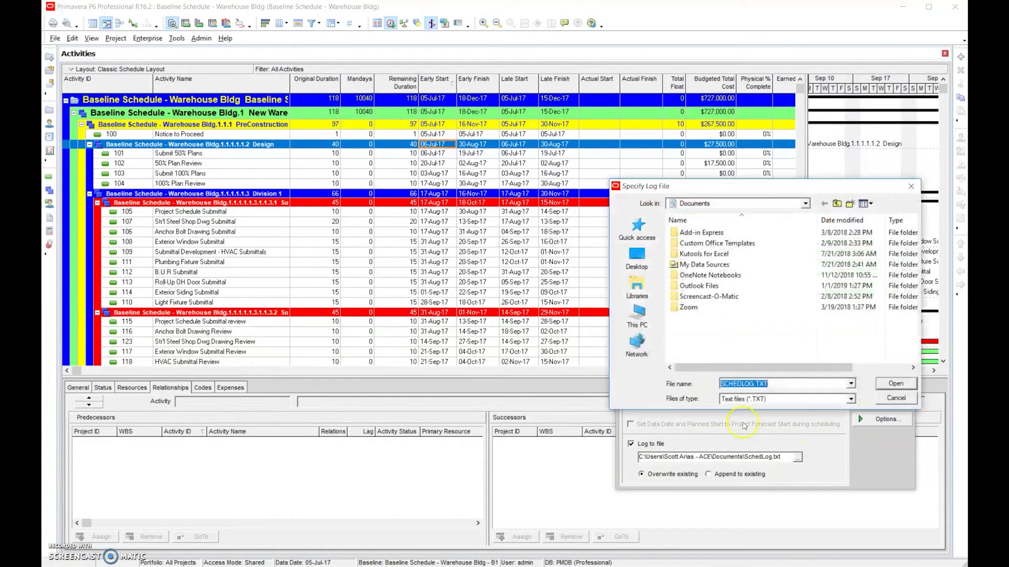
pyautogui.click(637, 256)
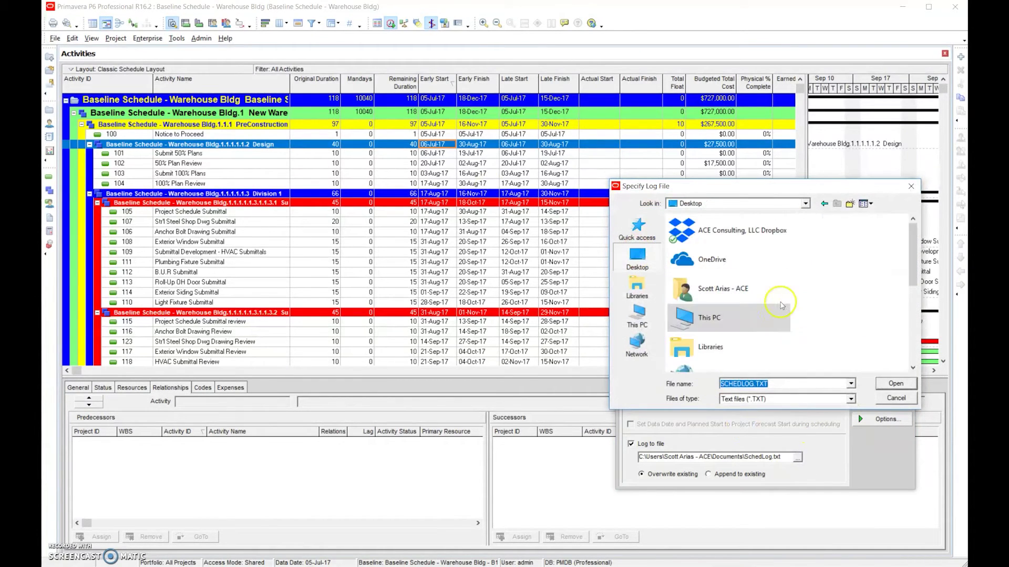
pyautogui.click(898, 384)
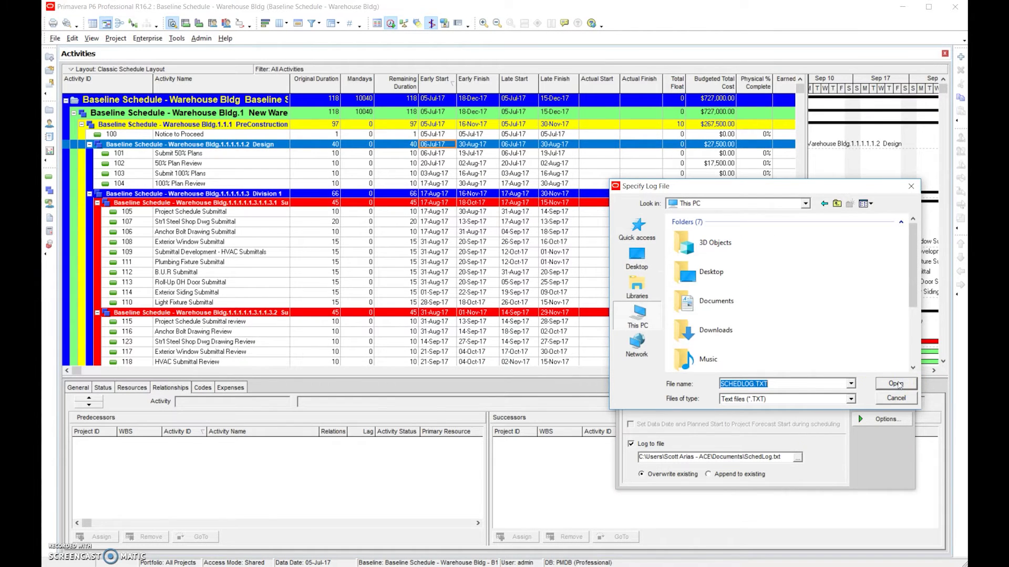
pyautogui.click(899, 400)
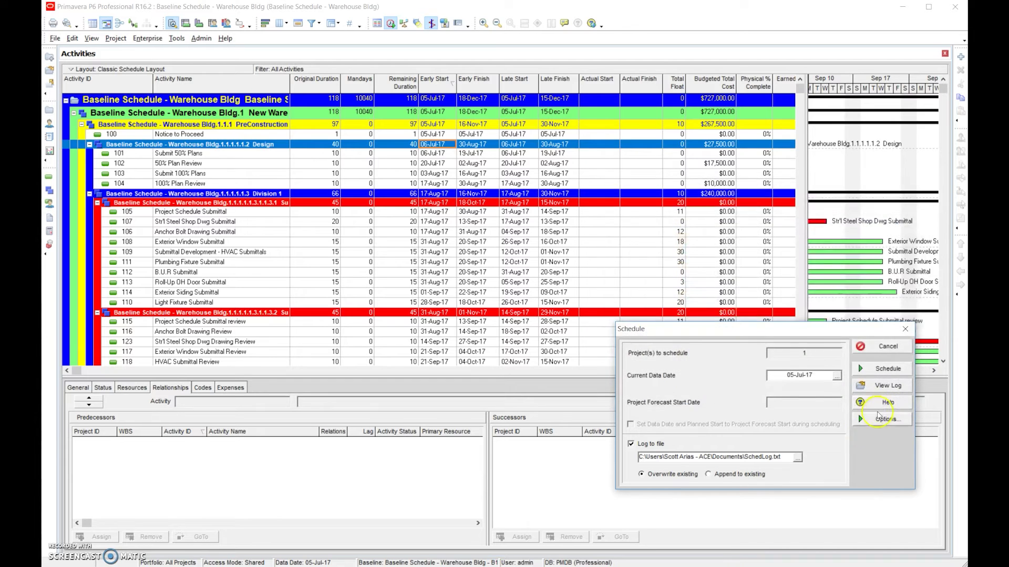
pyautogui.click(662, 457)
pyautogui.click(887, 371)
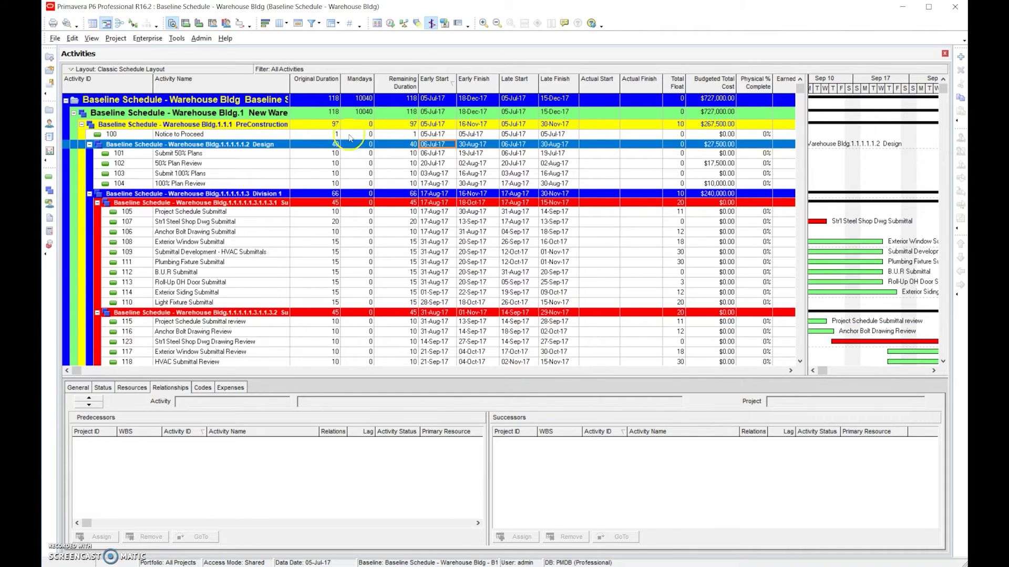
# Reopen the Schedule options to check the log path, then switch to File Explorer
pyautogui.click(392, 24)
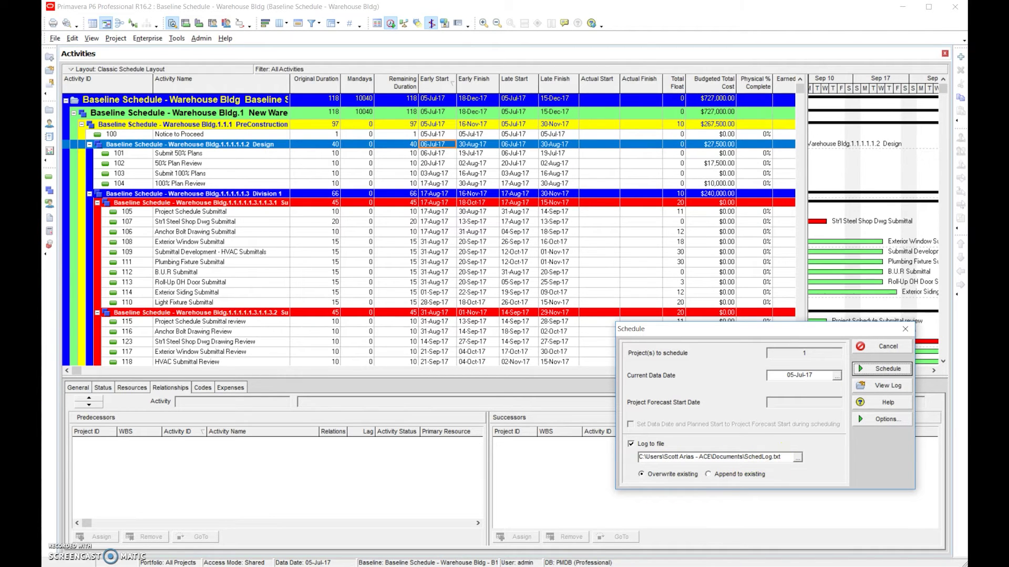
pyautogui.hotkey('alt', 'Tab')
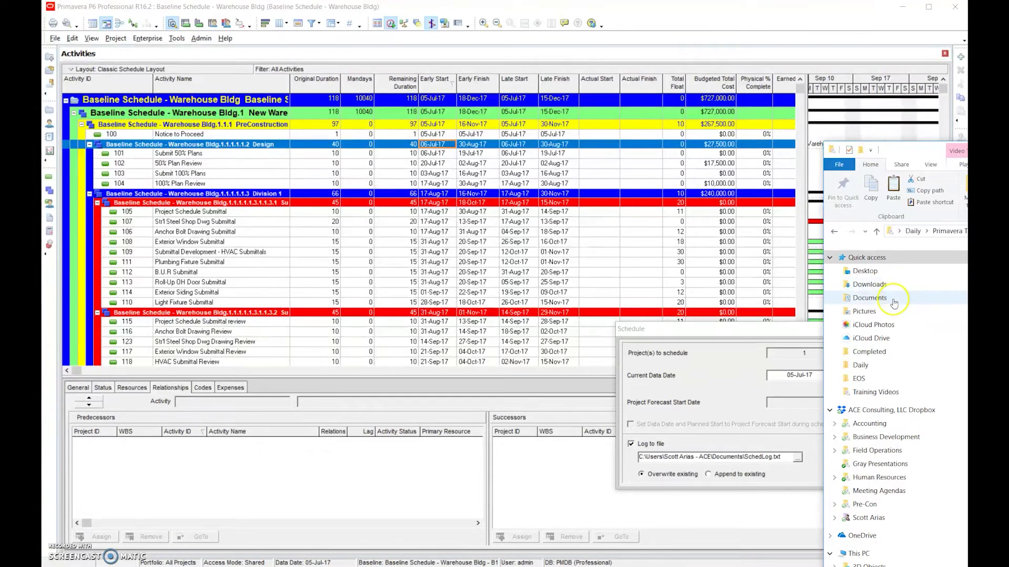
# Open SchedLog.txt from the Documents folder in Notepad and minimize File Explorer
pyautogui.click(870, 298)
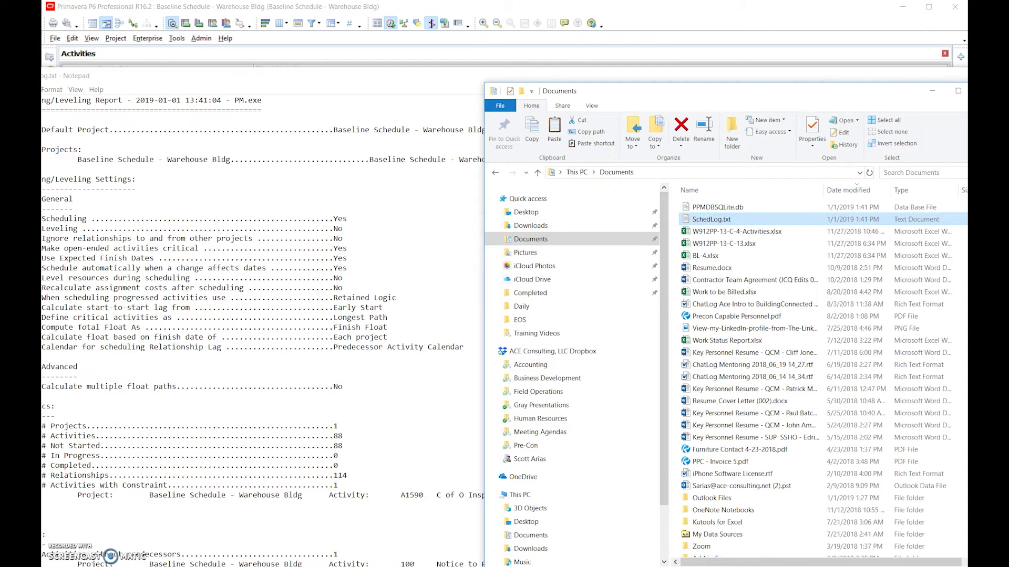
pyautogui.click(932, 90)
pyautogui.doubleClick(631, 76)
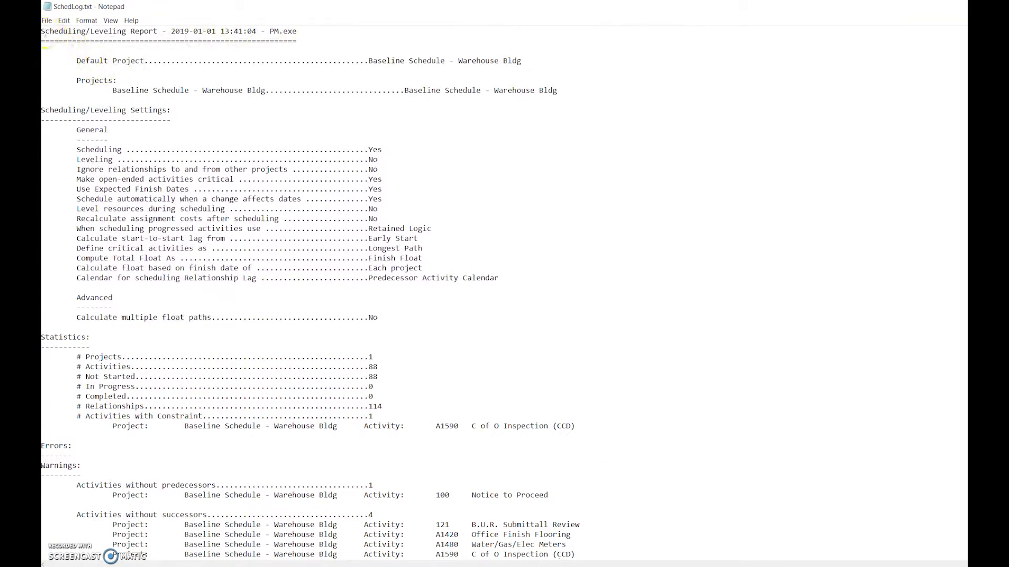
pyautogui.moveTo(45, 33); pyautogui.dragTo(402, 157)
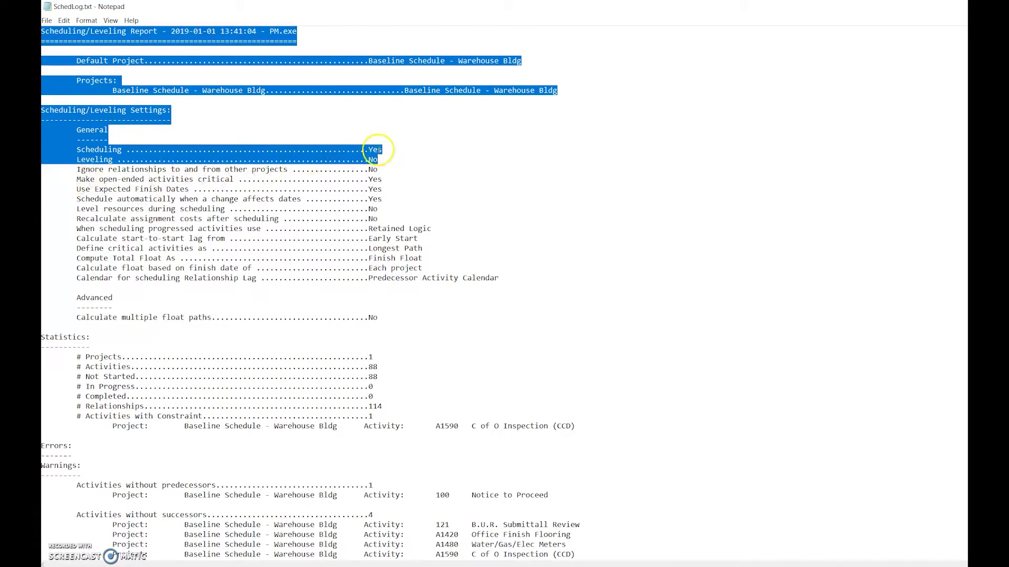
pyautogui.click(378, 151)
pyautogui.moveTo(76, 169); pyautogui.dragTo(383, 180)
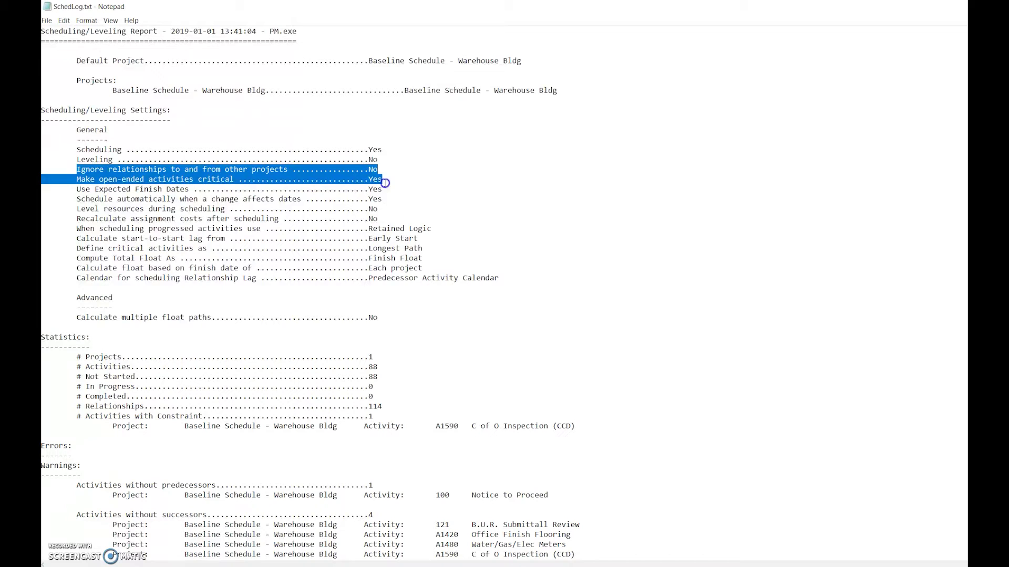
pyautogui.moveTo(386, 183); pyautogui.dragTo(387, 175)
pyautogui.moveTo(388, 176); pyautogui.dragTo(392, 186)
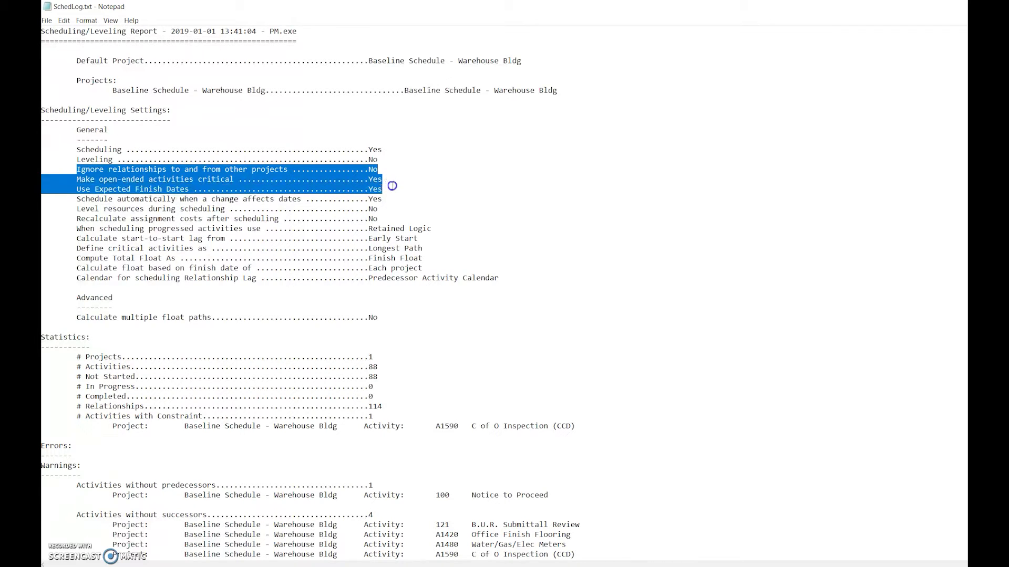
pyautogui.moveTo(392, 186); pyautogui.dragTo(395, 202)
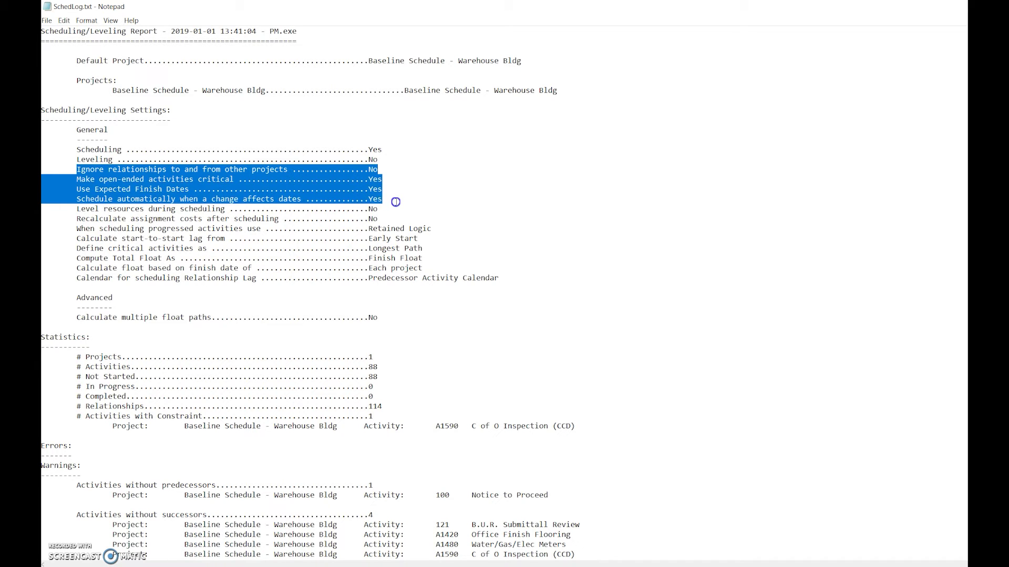
pyautogui.moveTo(396, 203); pyautogui.dragTo(396, 213)
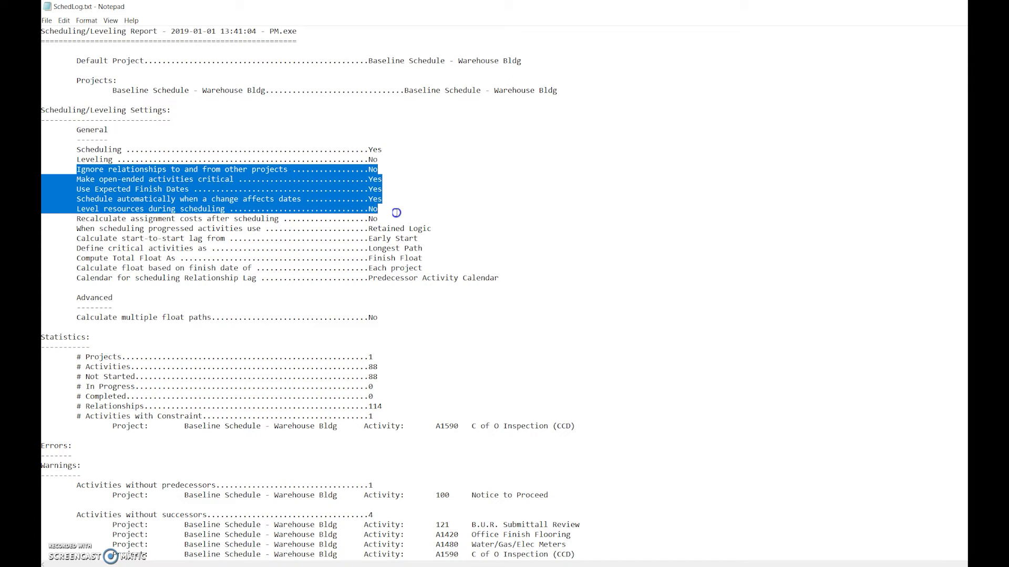
pyautogui.moveTo(397, 213); pyautogui.dragTo(441, 238)
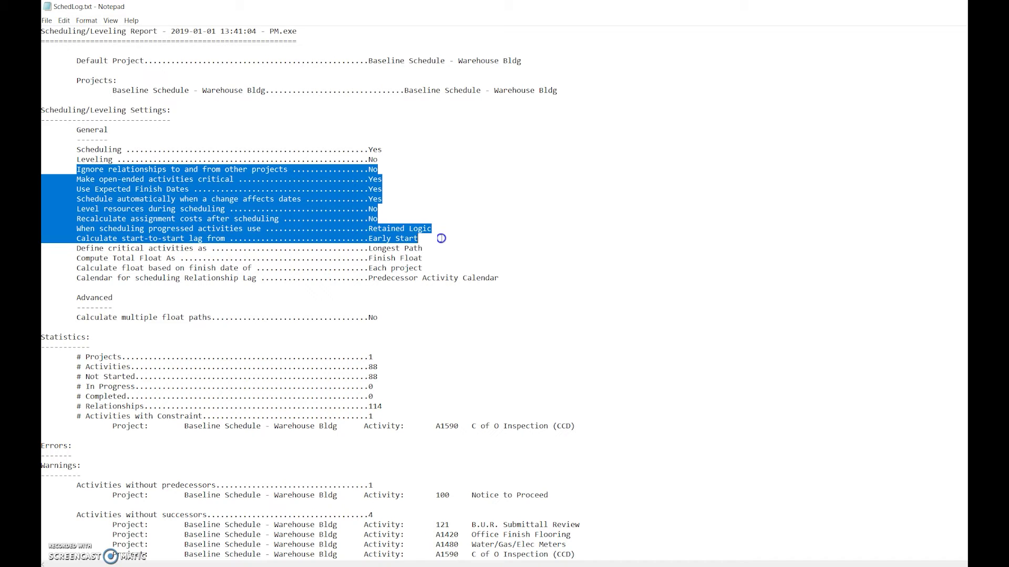
pyautogui.moveTo(441, 239); pyautogui.dragTo(444, 244)
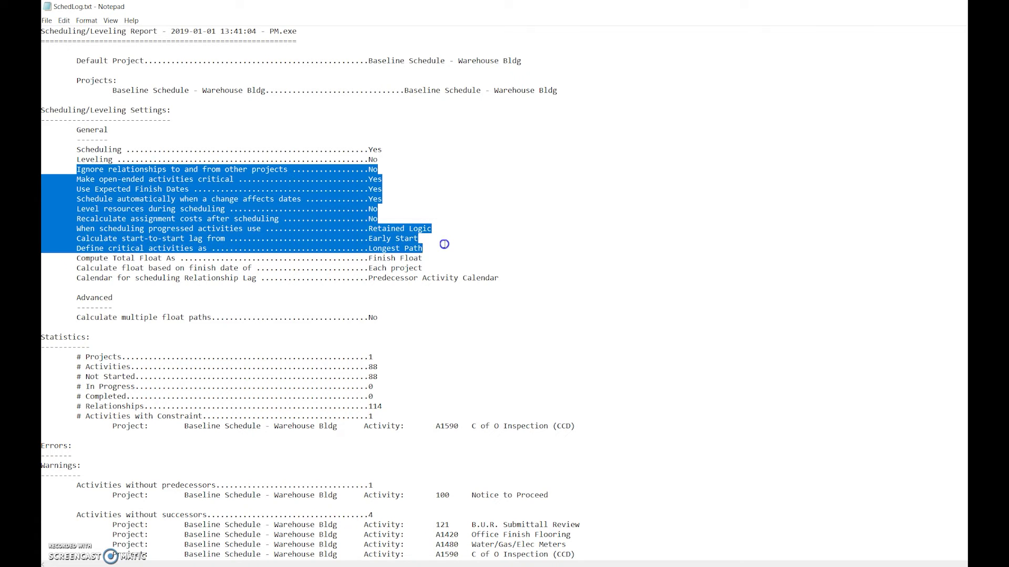
pyautogui.moveTo(444, 245); pyautogui.dragTo(451, 368)
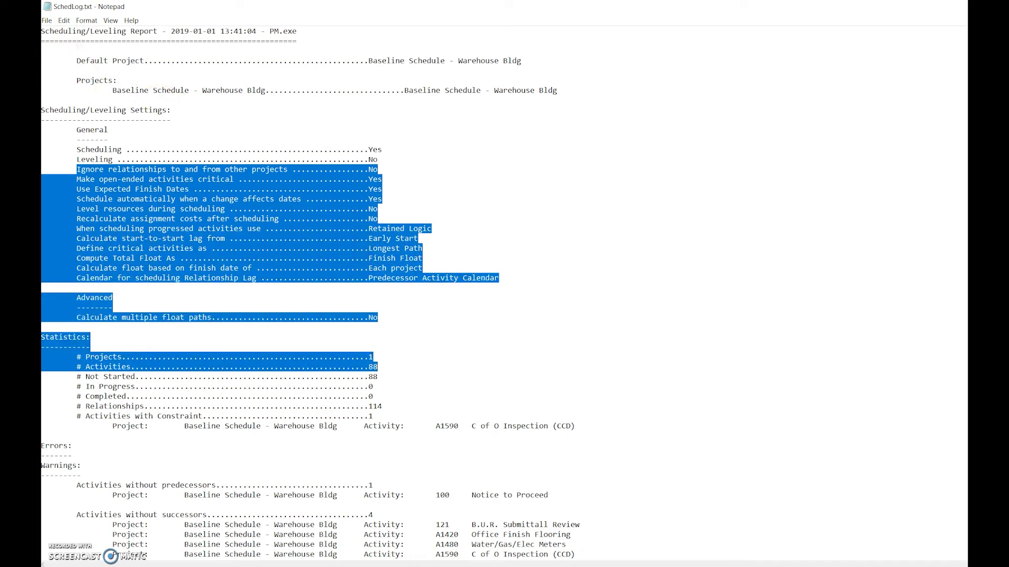
pyautogui.moveTo(45, 31); pyautogui.dragTo(581, 423)
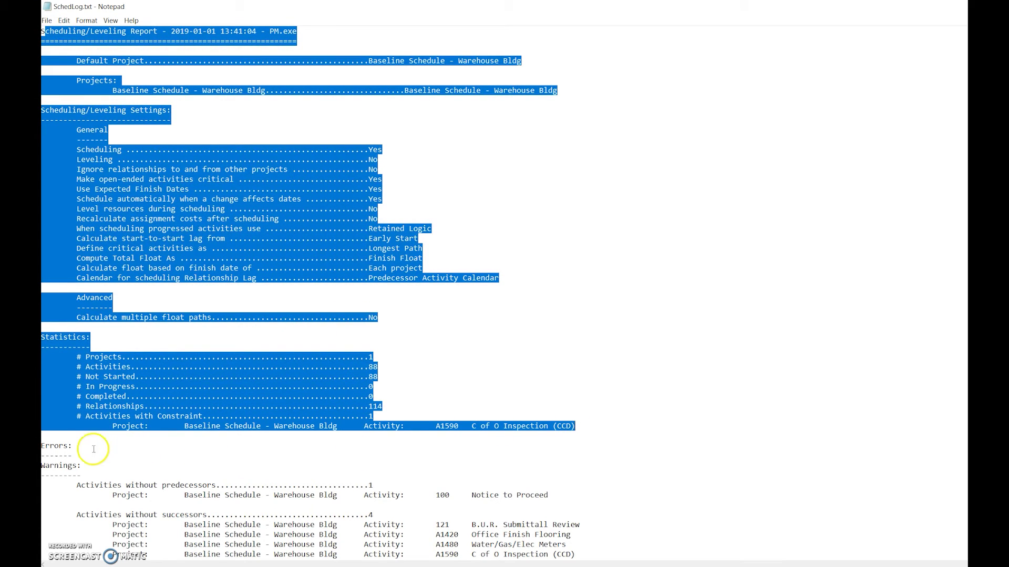
# Highlight the warnings: activity 100 lacks predecessors and four activities, including A1590, lack successors
pyautogui.scroll(-13, 347, 294)
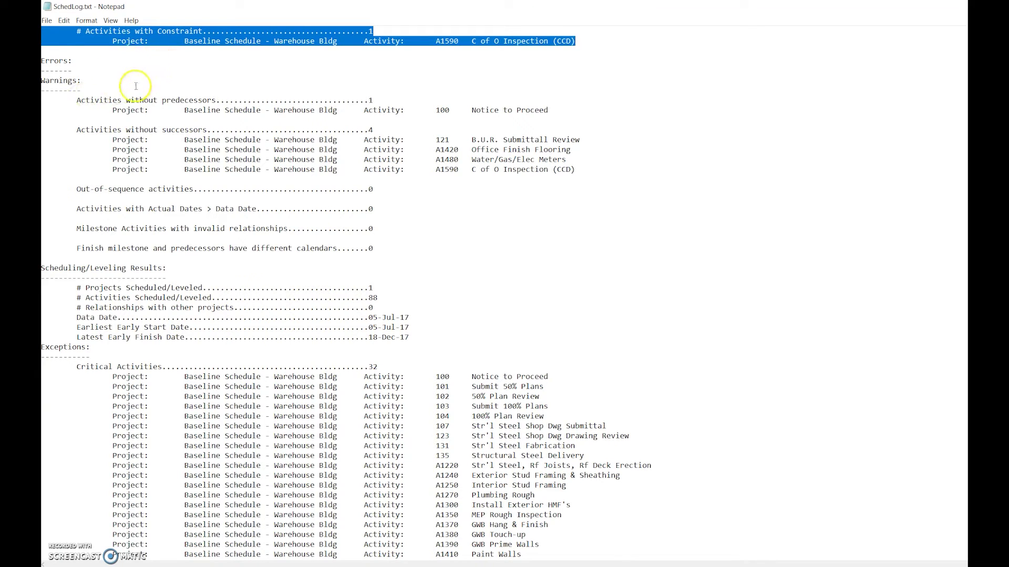
pyautogui.moveTo(144, 100); pyautogui.dragTo(213, 99)
pyautogui.click(550, 109)
pyautogui.moveTo(552, 108); pyautogui.dragTo(475, 110)
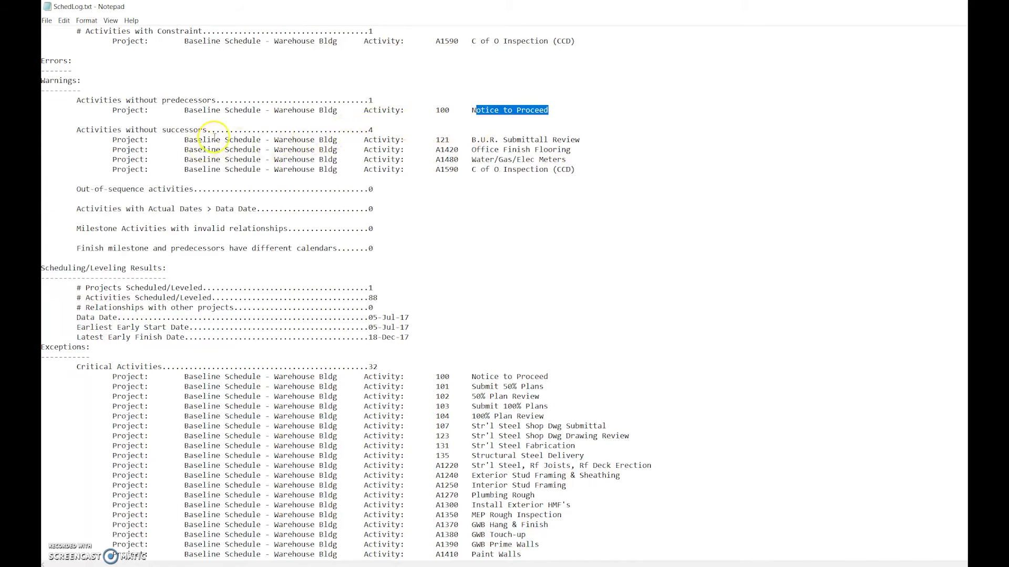
pyautogui.moveTo(368, 140); pyautogui.dragTo(113, 170)
pyautogui.click(582, 170)
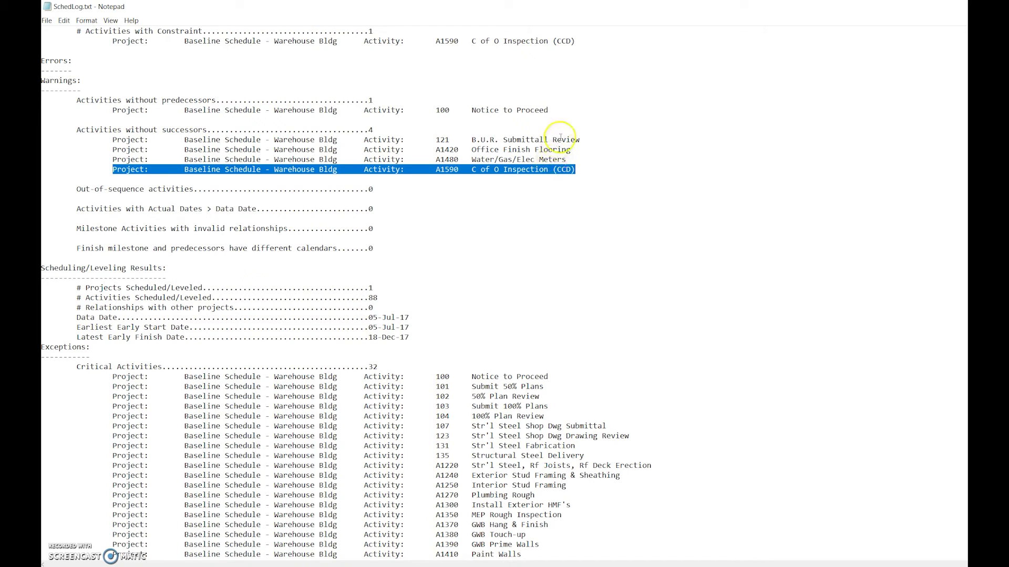
pyautogui.click(199, 198)
# Highlight the zero-count warnings and the Scheduling/Leveling Results showing 32 critical activities
pyautogui.moveTo(189, 209); pyautogui.dragTo(207, 209)
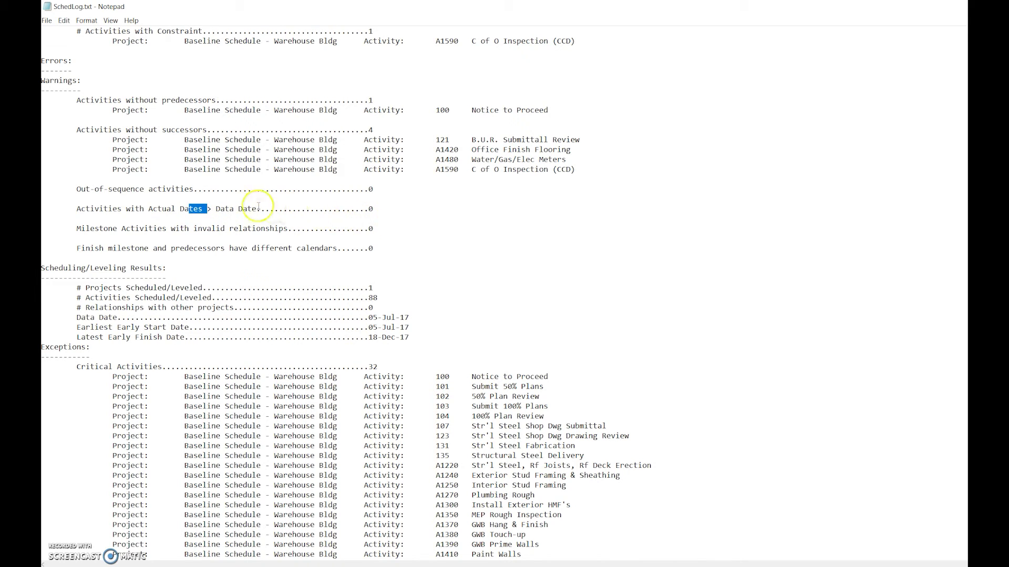
pyautogui.moveTo(185, 229); pyautogui.dragTo(207, 229)
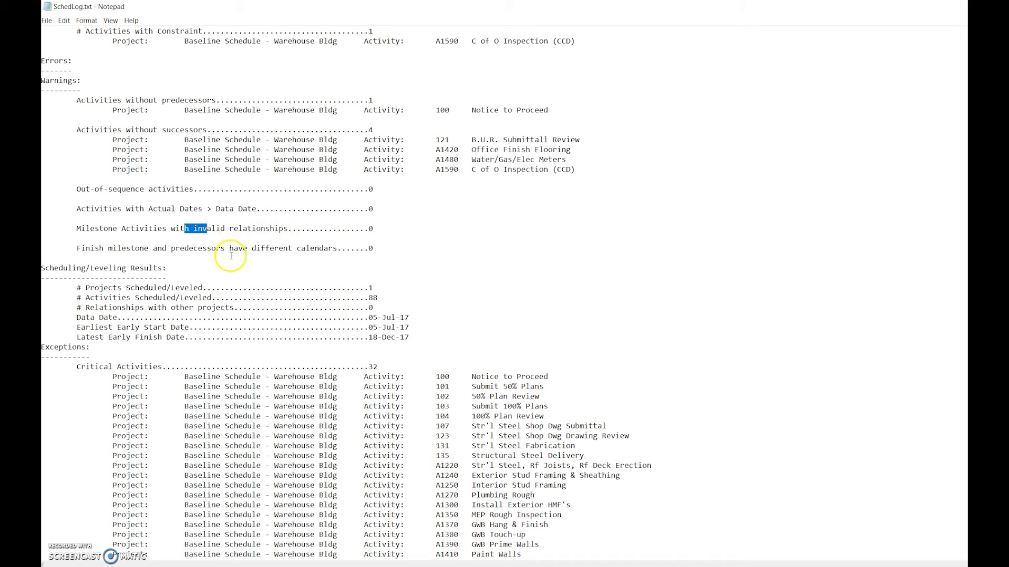
pyautogui.moveTo(221, 248); pyautogui.dragTo(270, 249)
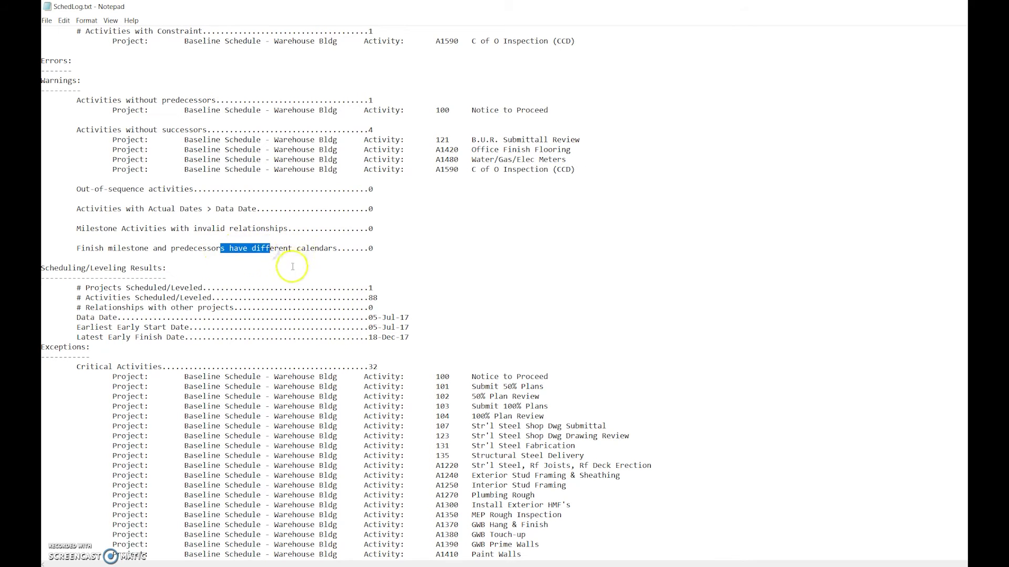
pyautogui.moveTo(131, 268); pyautogui.dragTo(411, 335)
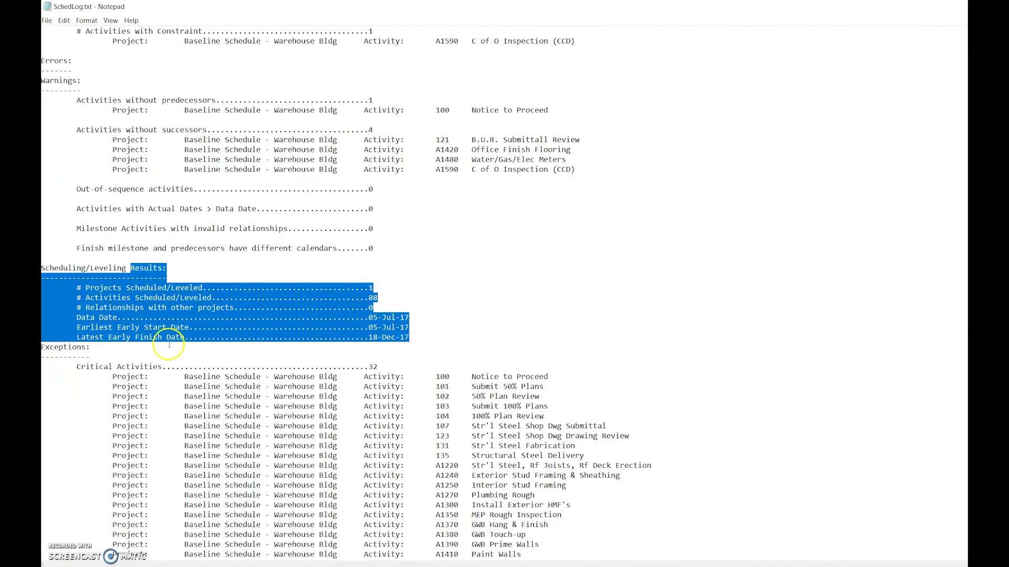
# Select the log's 32 Critical Activities, Notice to Proceed through C of O Inspection (CCD), then select back to the top
pyautogui.click(97, 347)
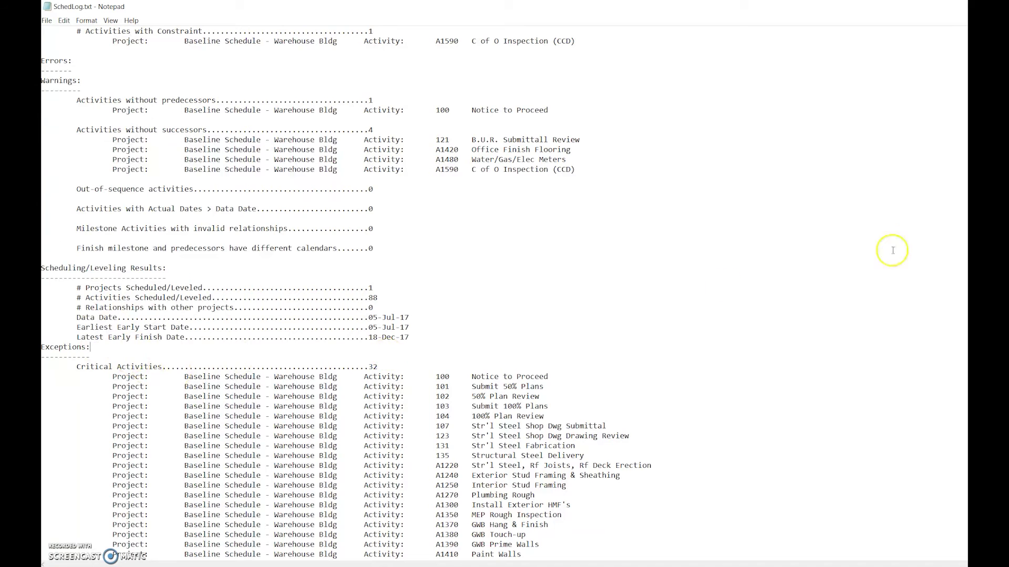
pyautogui.scroll(-7, 504, 294)
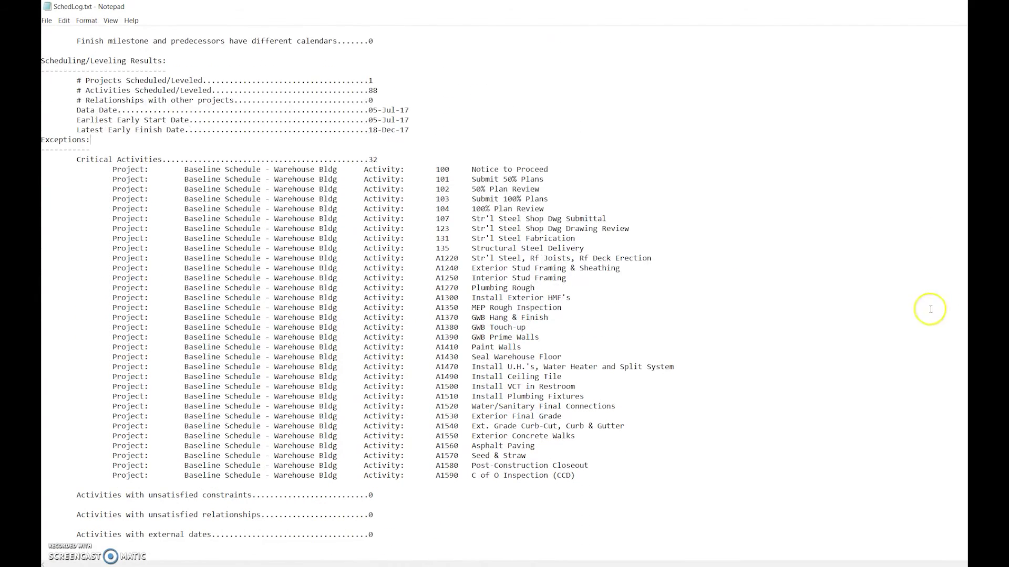
pyautogui.moveTo(113, 170); pyautogui.dragTo(624, 474)
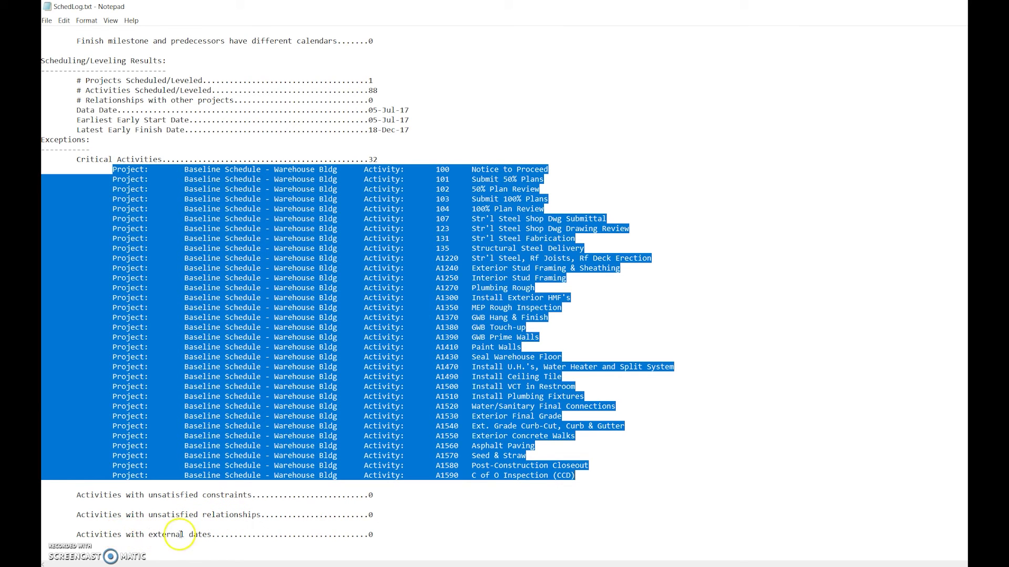
pyautogui.click(470, 362)
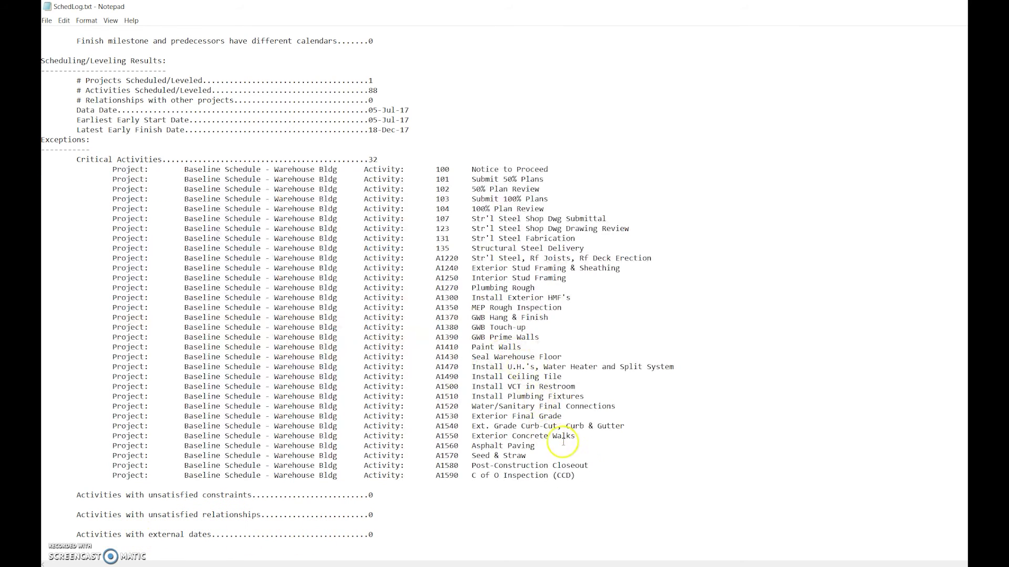
pyautogui.moveTo(585, 466); pyautogui.dragTo(52, 25)
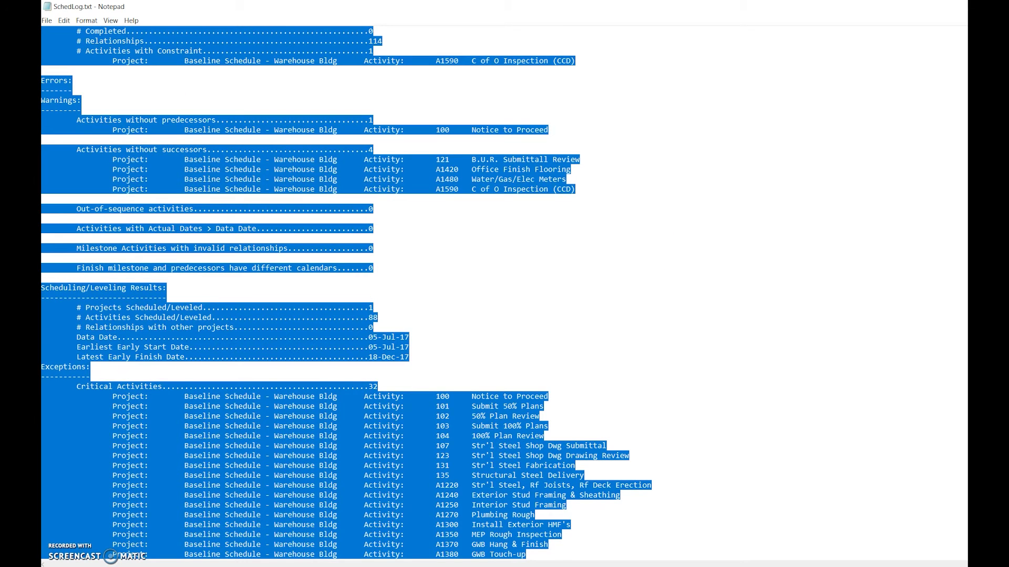
pyautogui.scroll(12, 310, 294)
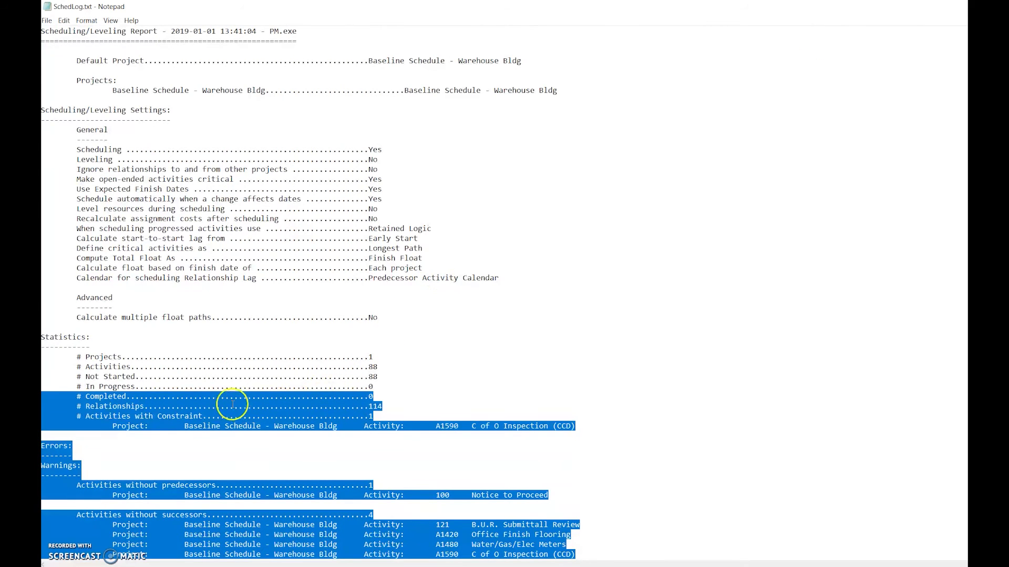
# Deselect the SchedLog.txt text and close Notepad with Alt+F4
pyautogui.click(167, 204)
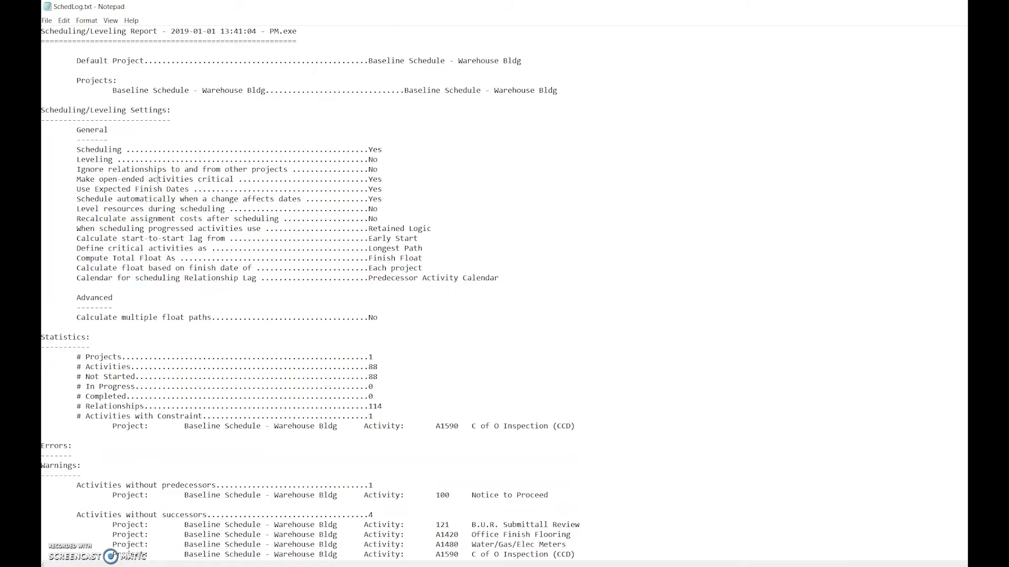
pyautogui.hotkey('alt', 'F4')
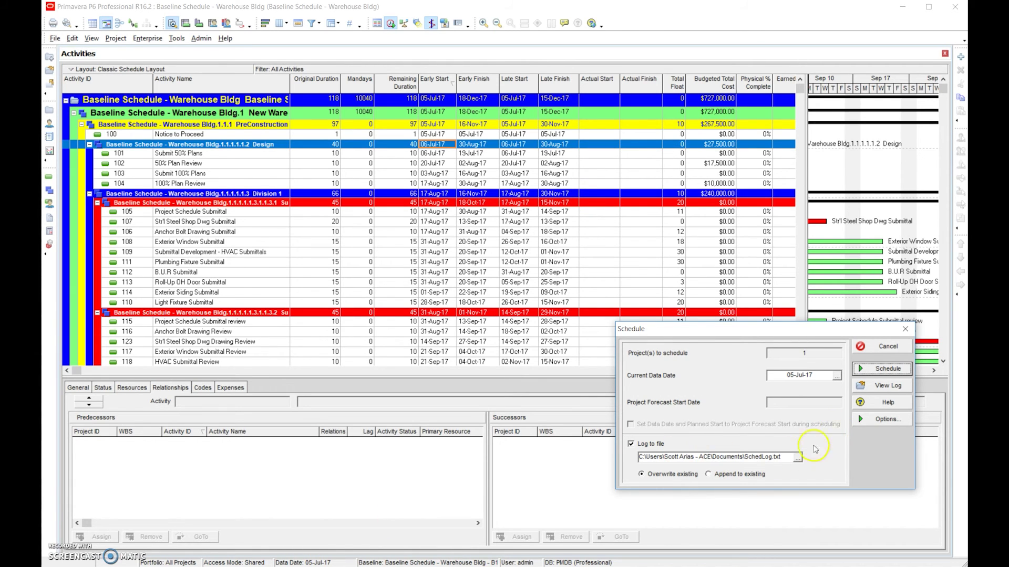
# Set the log file to Desktop SchedLog.txt with Append to existing, reschedule, and reopen the Schedule dialog
pyautogui.click(798, 459)
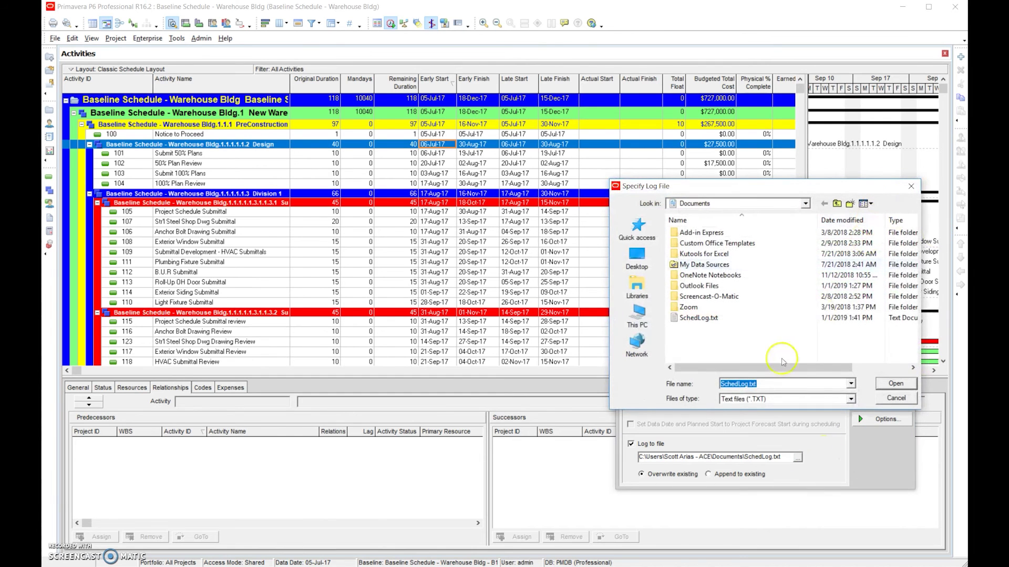
pyautogui.click(636, 258)
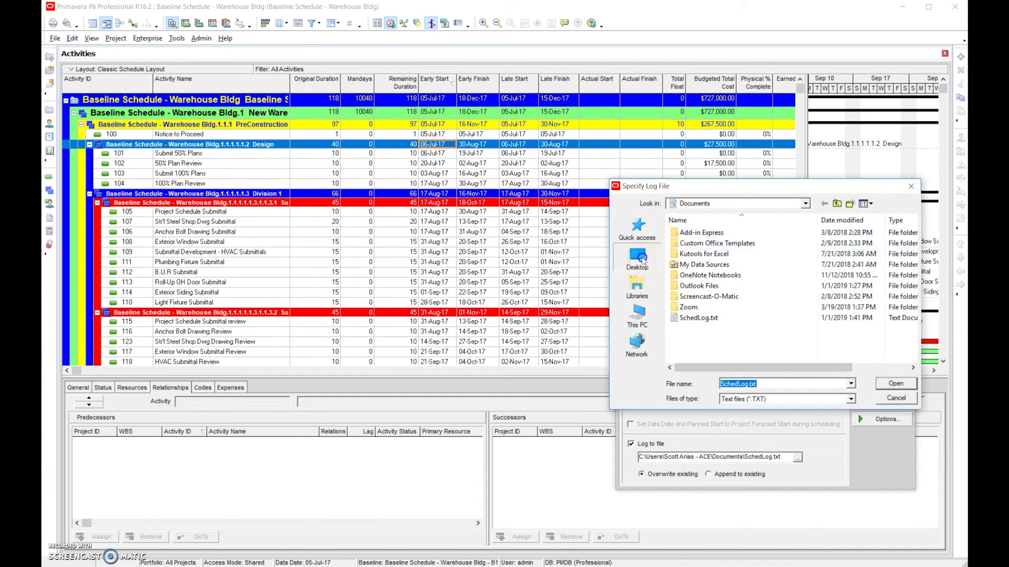
pyautogui.click(895, 384)
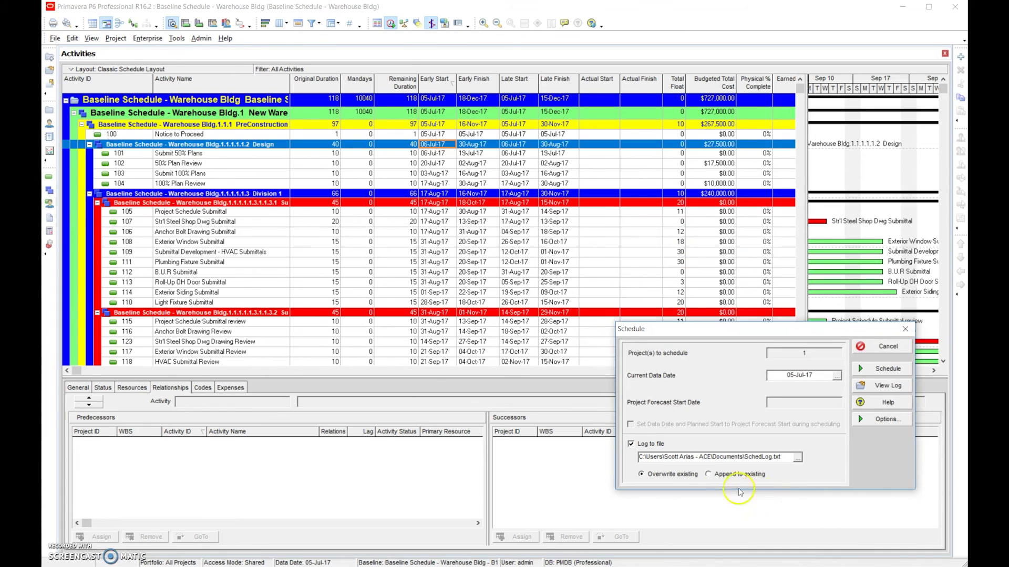
pyautogui.click(709, 475)
pyautogui.click(798, 458)
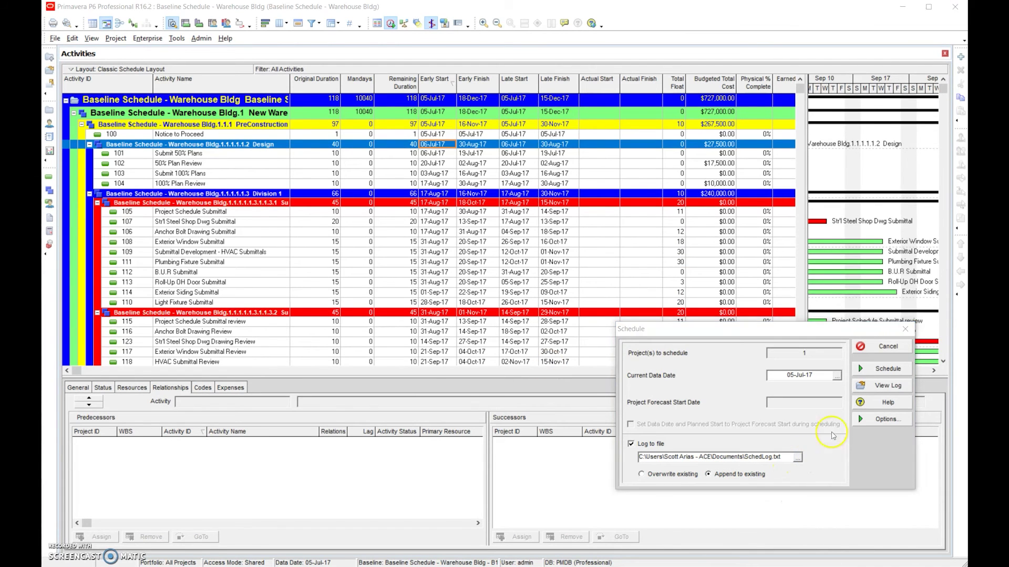
pyautogui.click(889, 382)
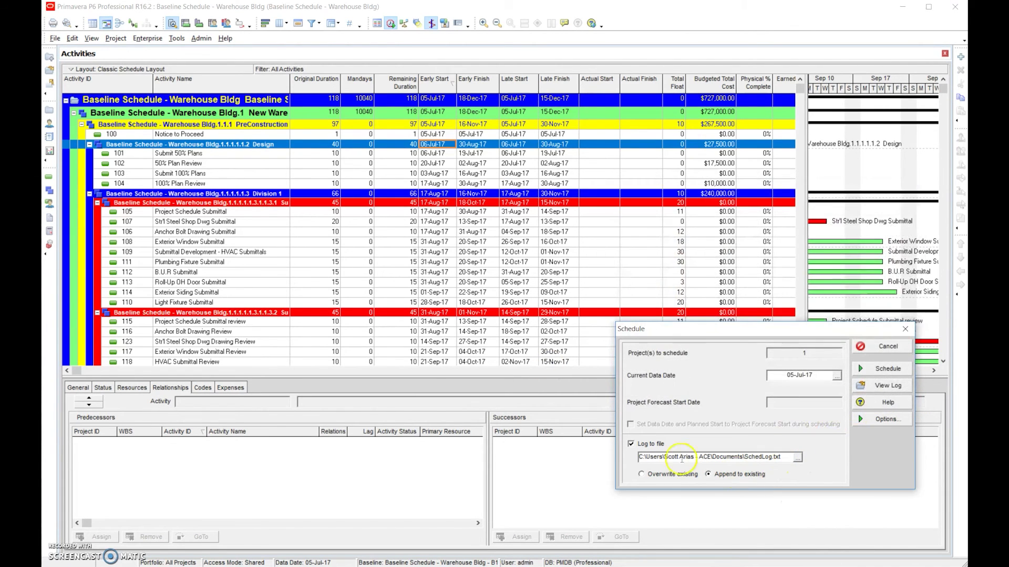
pyautogui.click(877, 370)
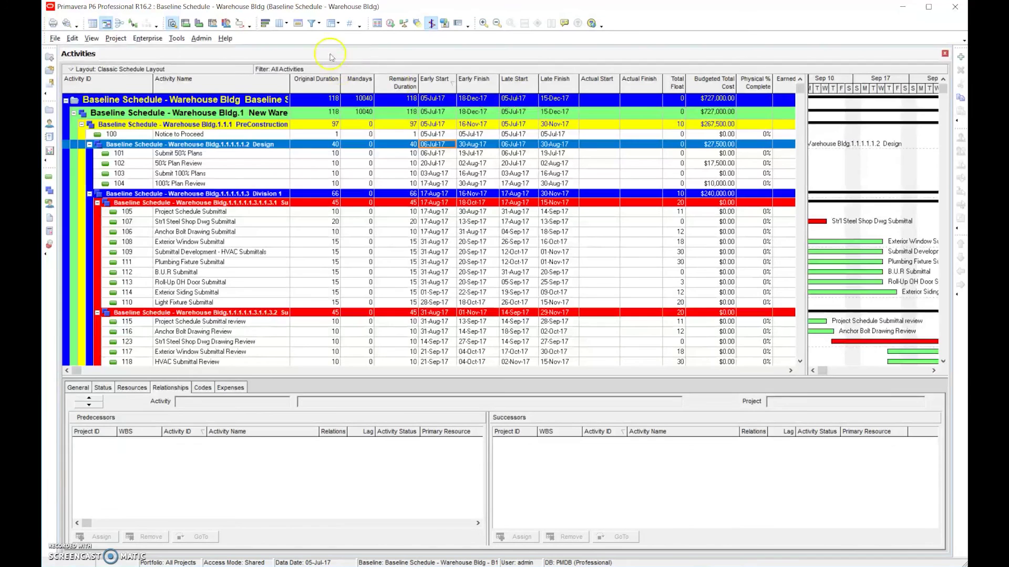
pyautogui.click(390, 24)
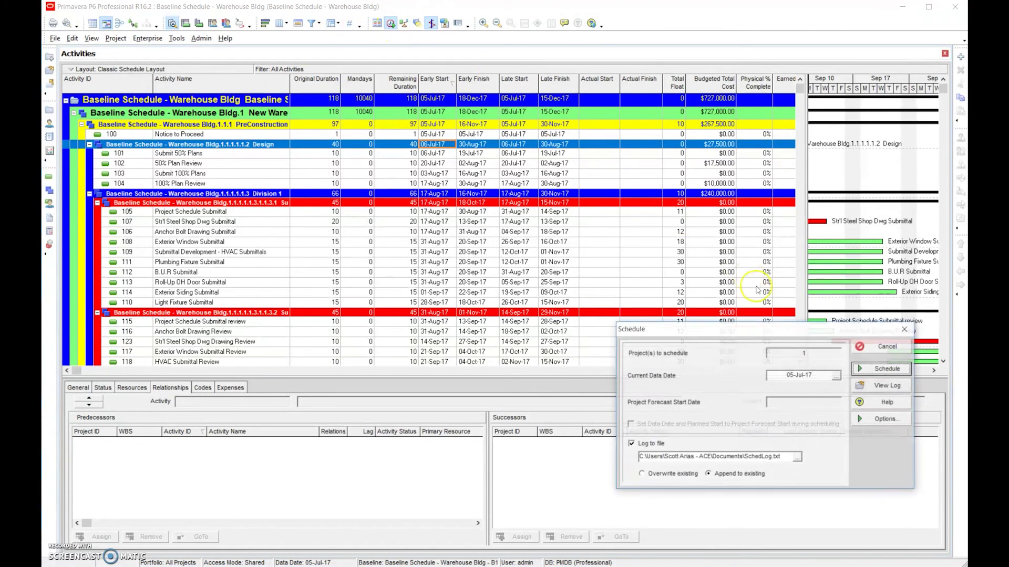
pyautogui.click(887, 385)
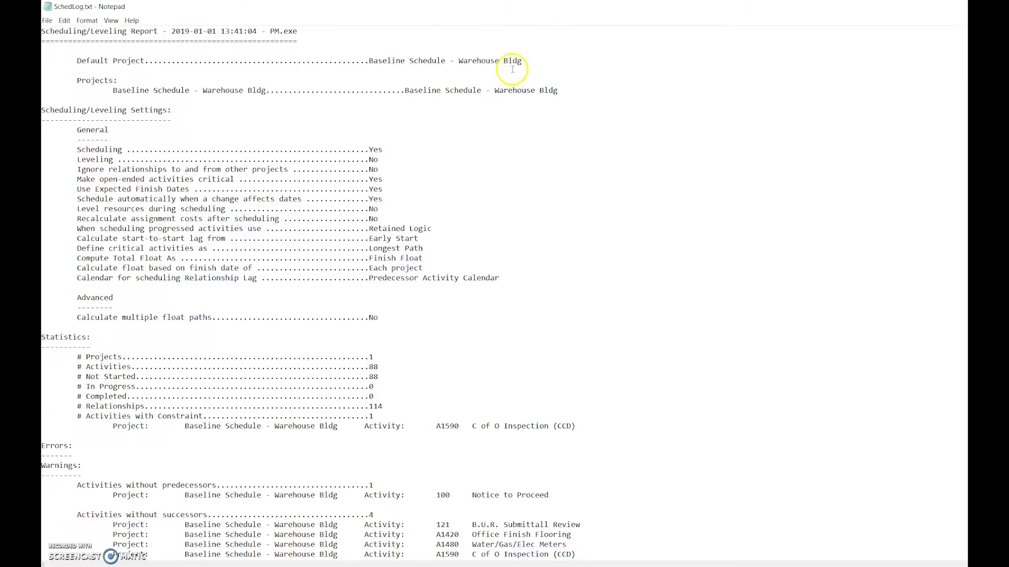
pyautogui.moveTo(471, 8)
pyautogui.mouseDown()
pyautogui.moveTo(532, 21)
pyautogui.moveTo(475, 10)
pyautogui.mouseUp()
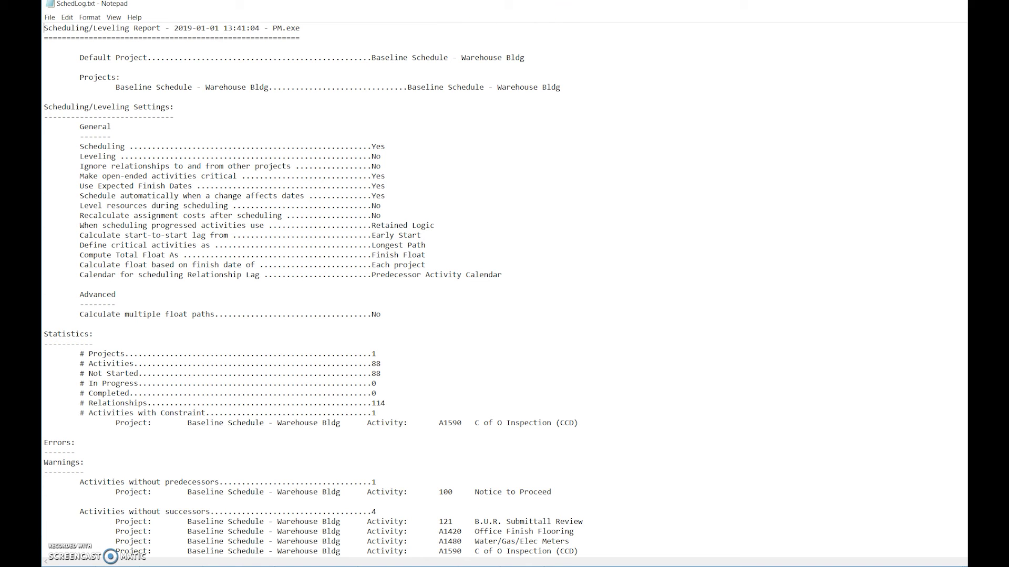
pyautogui.moveTo(85, 235); pyautogui.dragTo(378, 557)
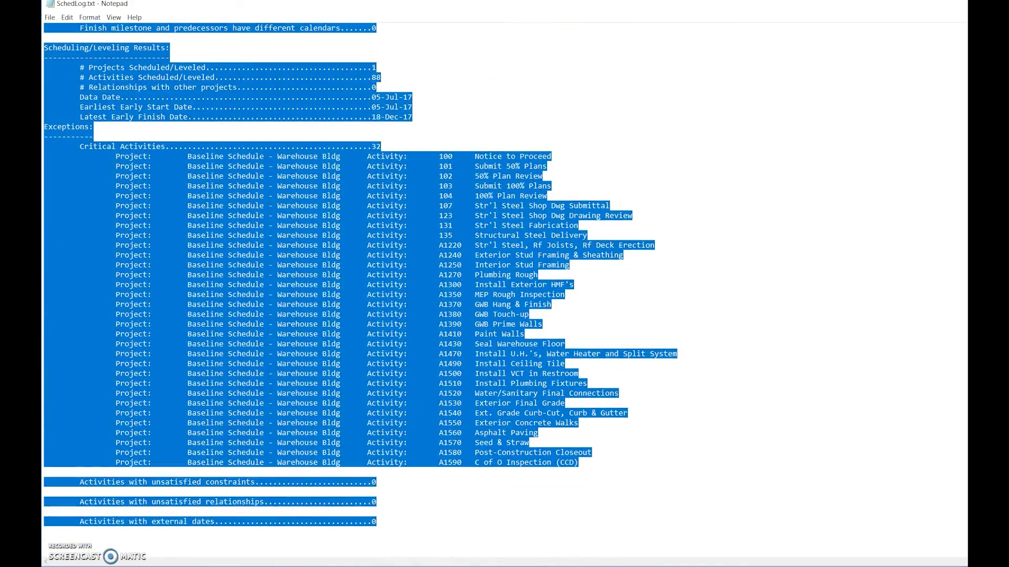
pyautogui.click(955, 4)
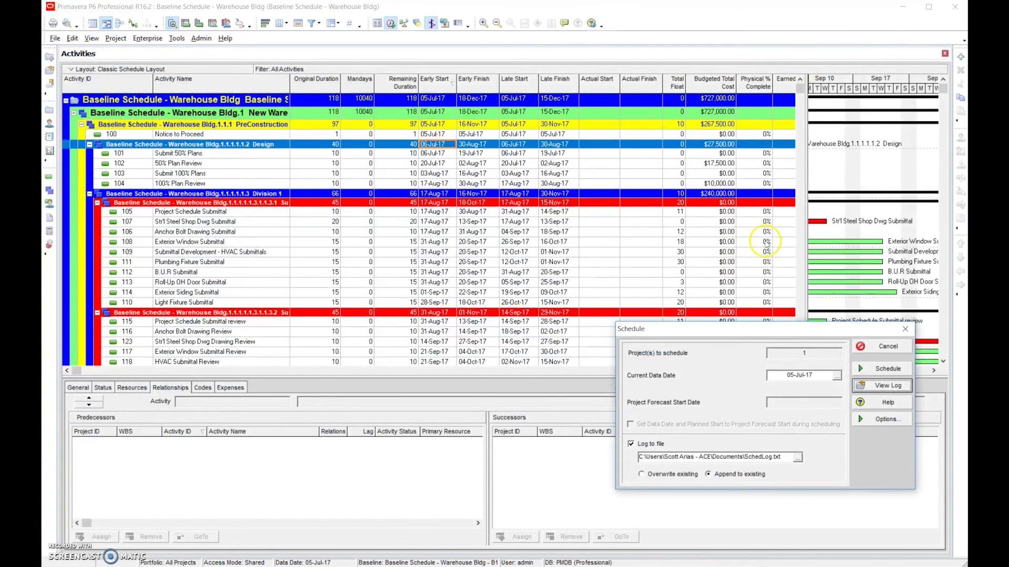